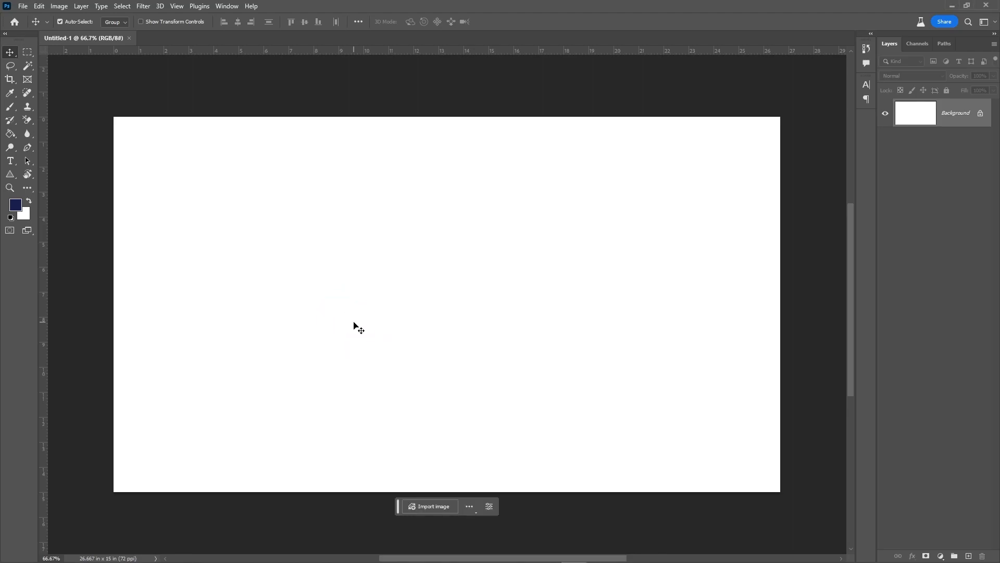
# Step: Draw a circle about 551 px in diameter near the middle of the canvas with the Ellipse tool
pyautogui.press('u')
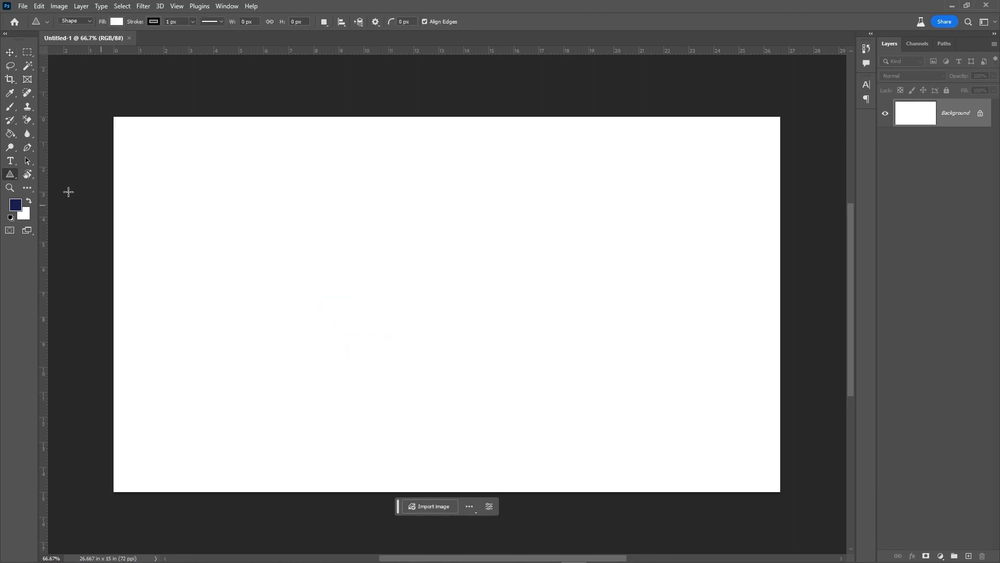
pyautogui.rightClick(10, 174)
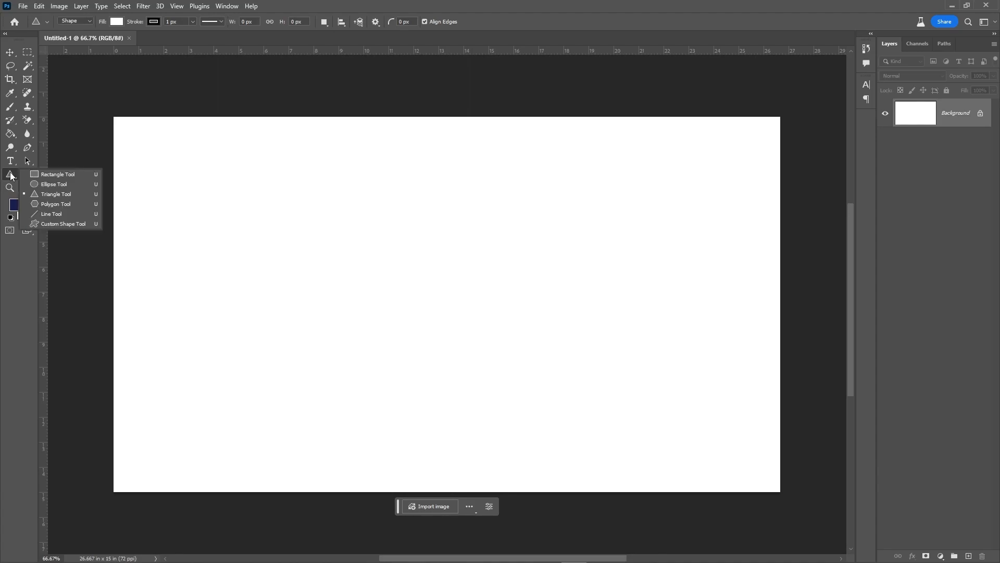
pyautogui.click(61, 185)
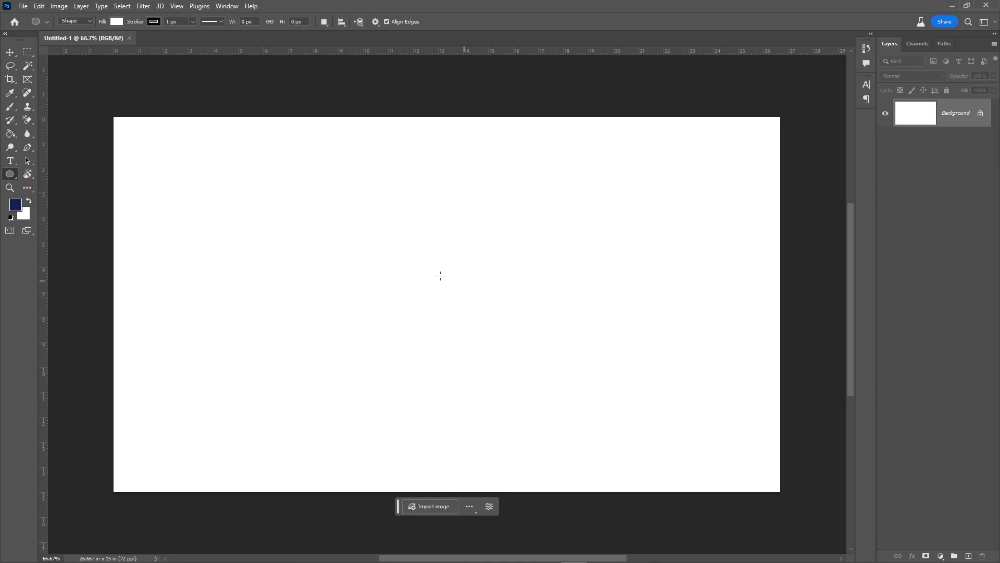
pyautogui.moveTo(365, 243); pyautogui.dragTo(585, 408)
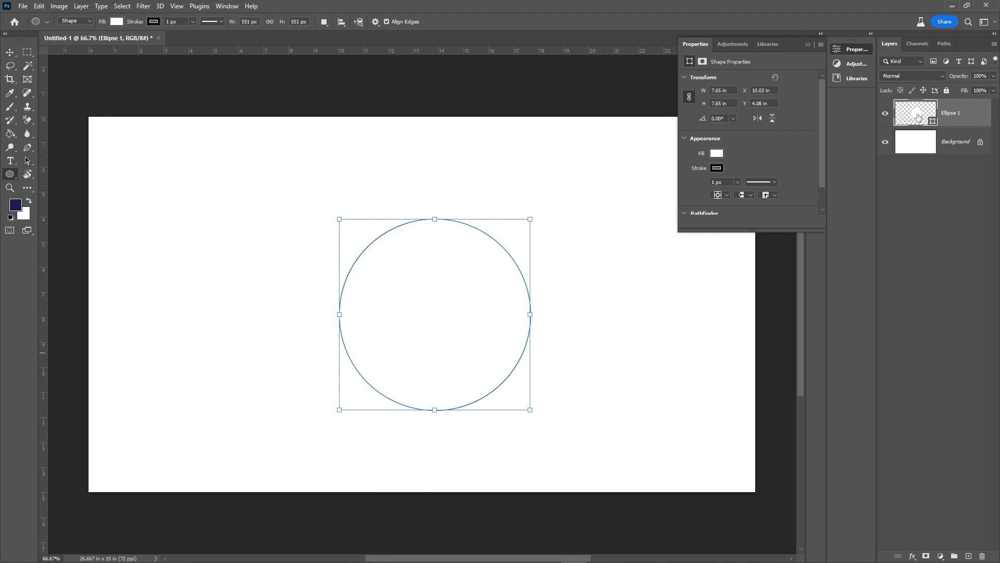
# Step: Remove the circle's fill, leaving only its black 1 px outline
pyautogui.click(717, 154)
pyautogui.click(717, 154)
pyautogui.click(716, 154)
pyautogui.click(696, 173)
pyautogui.click(786, 139)
# Step: Add horizontal type along the circle's path, starting near its top, reading "CG WORLD THE WORLD OF GRAPHICS"
pyautogui.click(12, 161)
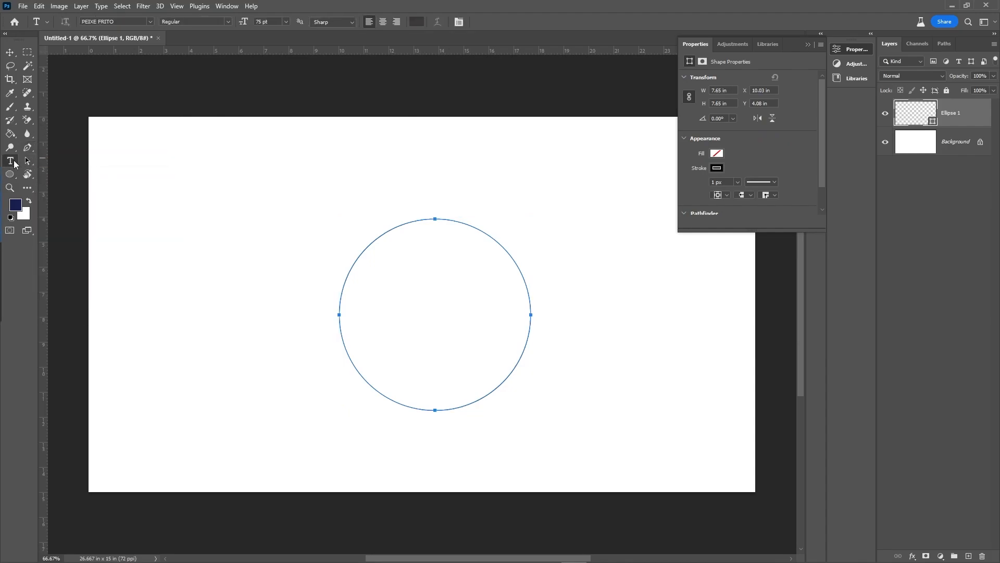
pyautogui.rightClick(14, 164)
pyautogui.click(48, 161)
pyautogui.click(451, 218)
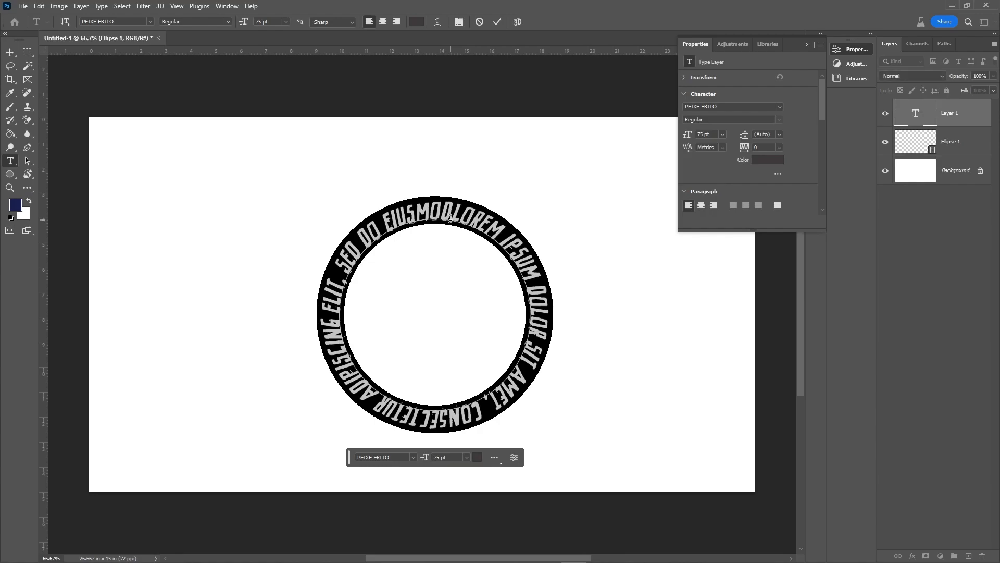
pyautogui.write('CG')
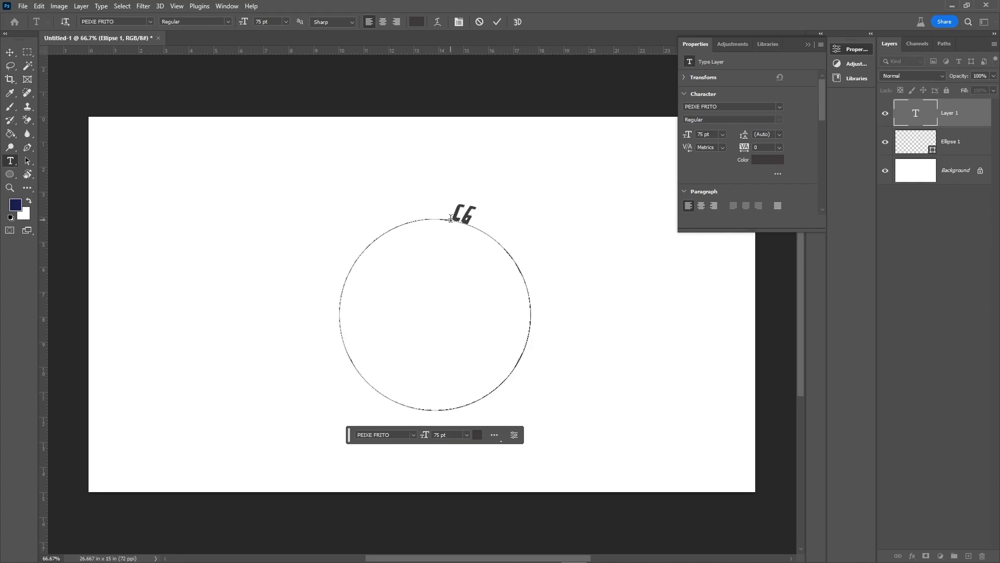
pyautogui.write(' WORLD THE')
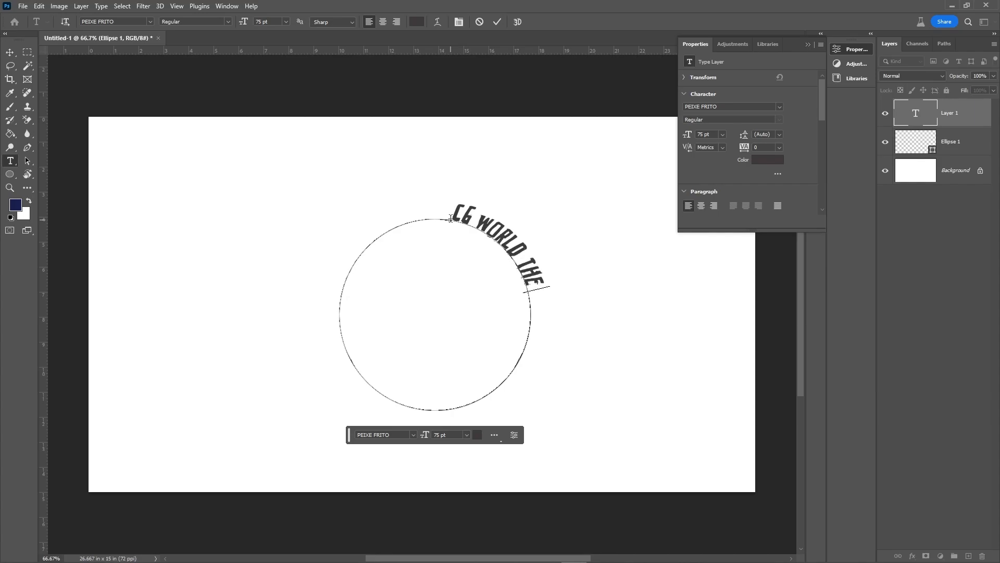
pyautogui.write(' WORLD')
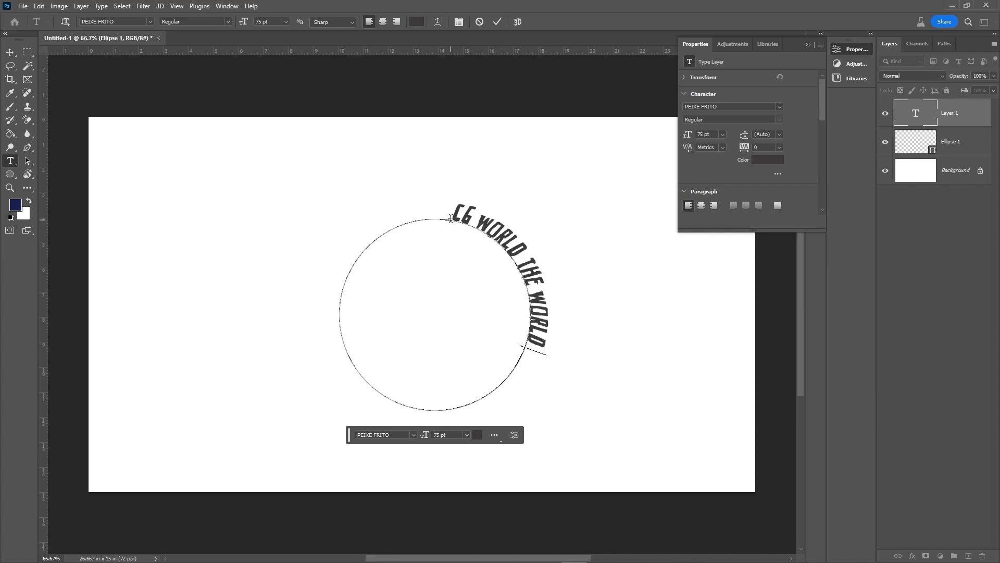
pyautogui.write(' OF GRAPHICS')
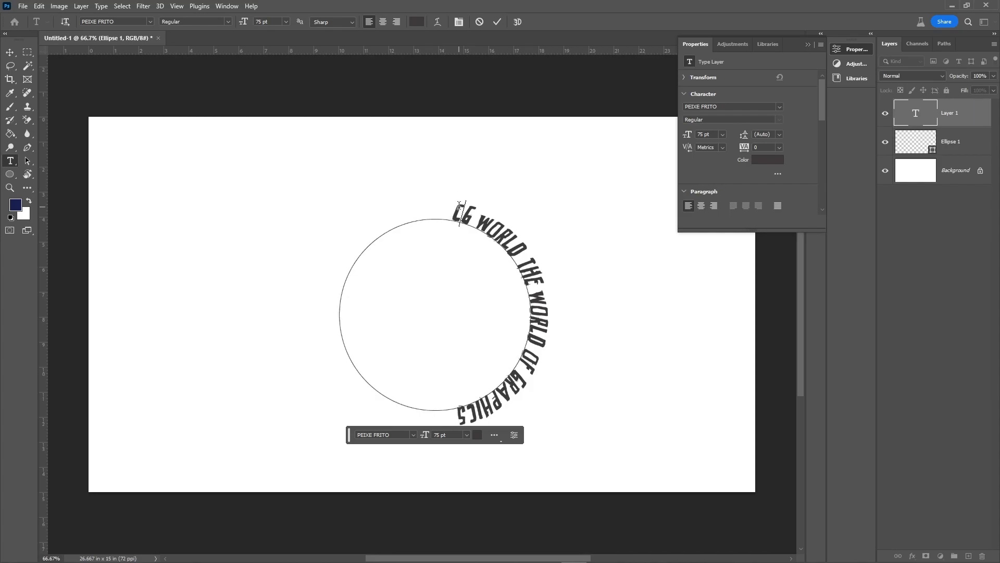
# Step: Change the font of all the circular text to Arial Bold
pyautogui.tripleClick(459, 205)
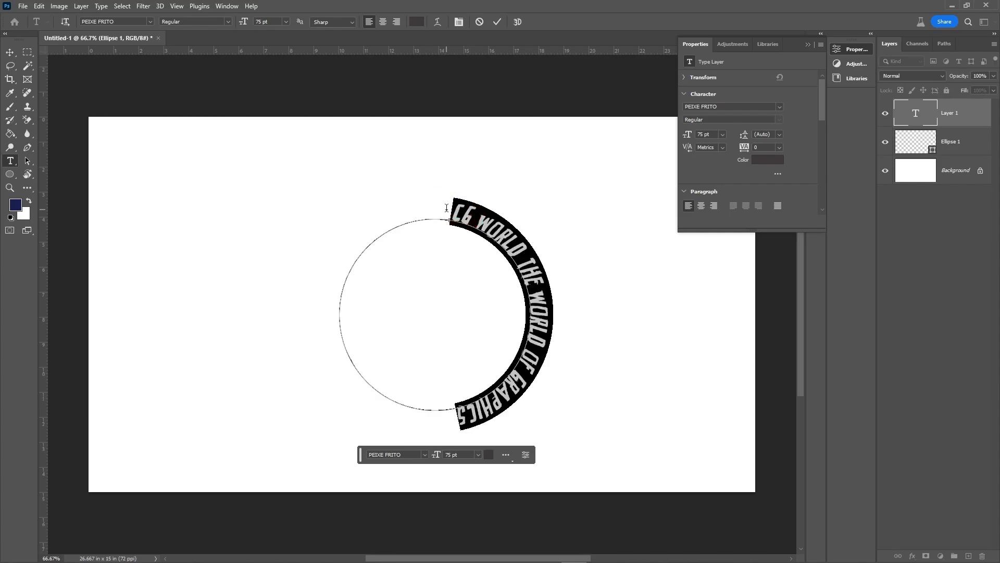
pyautogui.click(447, 208)
pyautogui.click(457, 213)
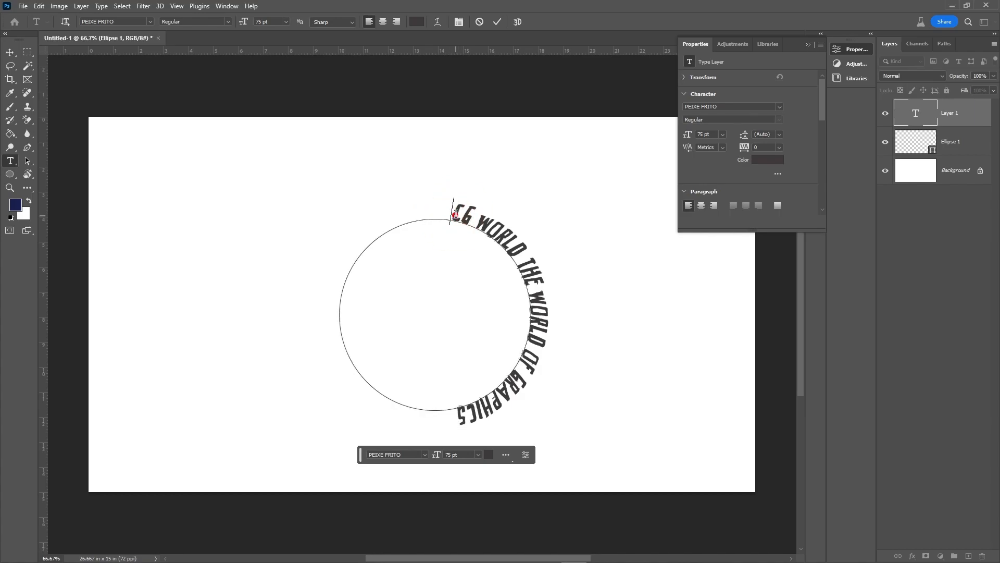
pyautogui.tripleClick(456, 213)
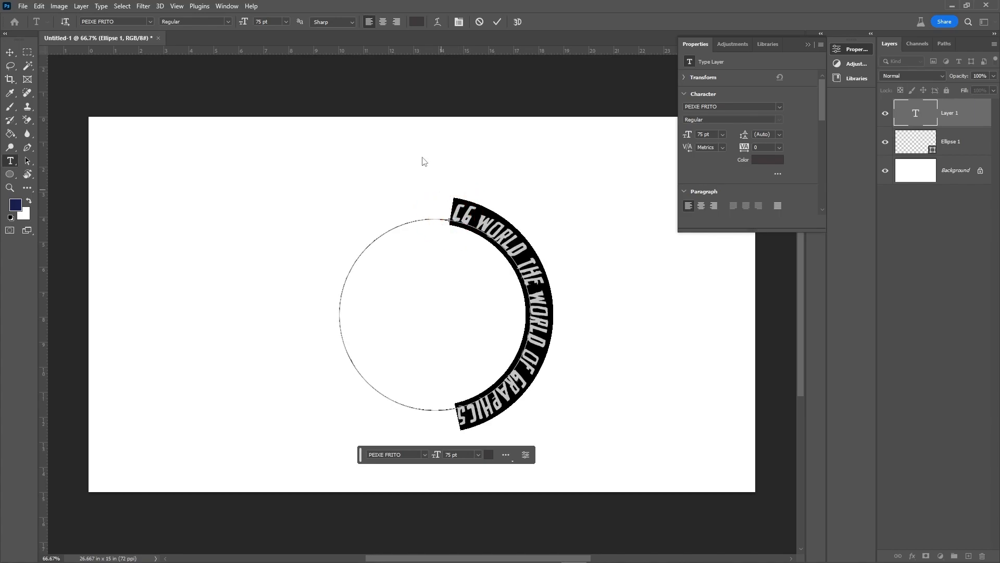
pyautogui.click(124, 22)
pyautogui.write('arl')
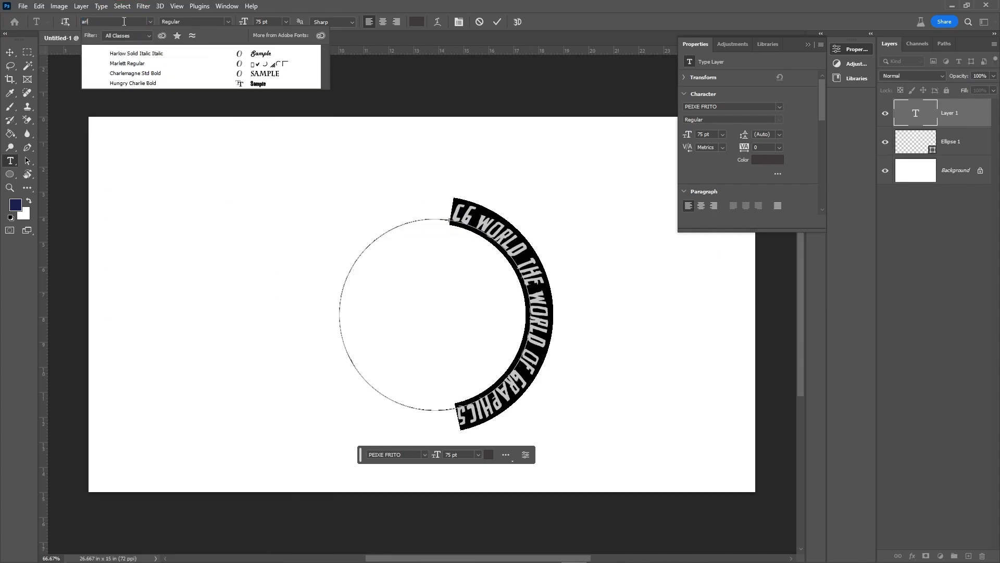
pyautogui.press('BackSpace')
pyautogui.write('i')
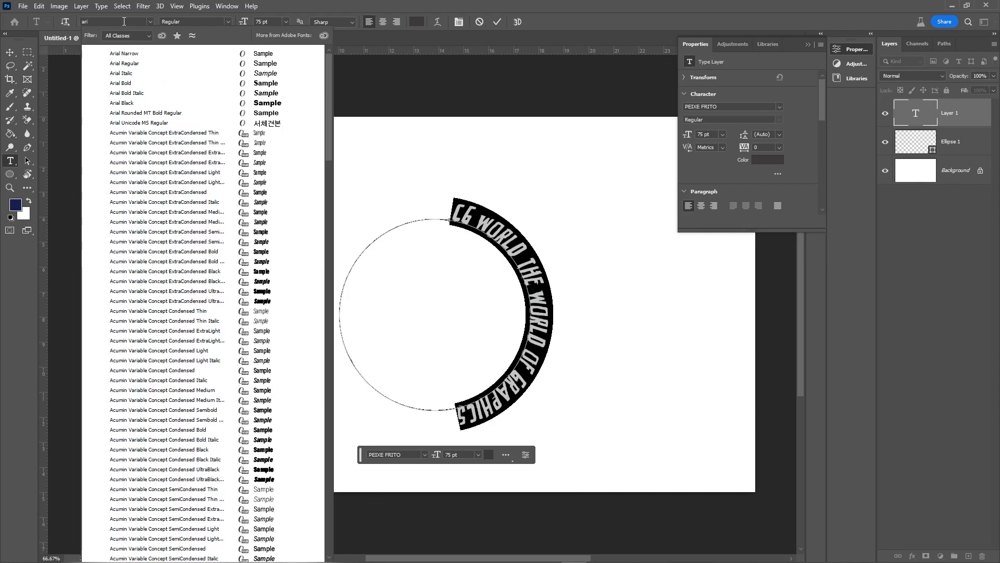
pyautogui.press('Down')
pyautogui.press('Down')
pyautogui.press('Down')
pyautogui.press('Down')
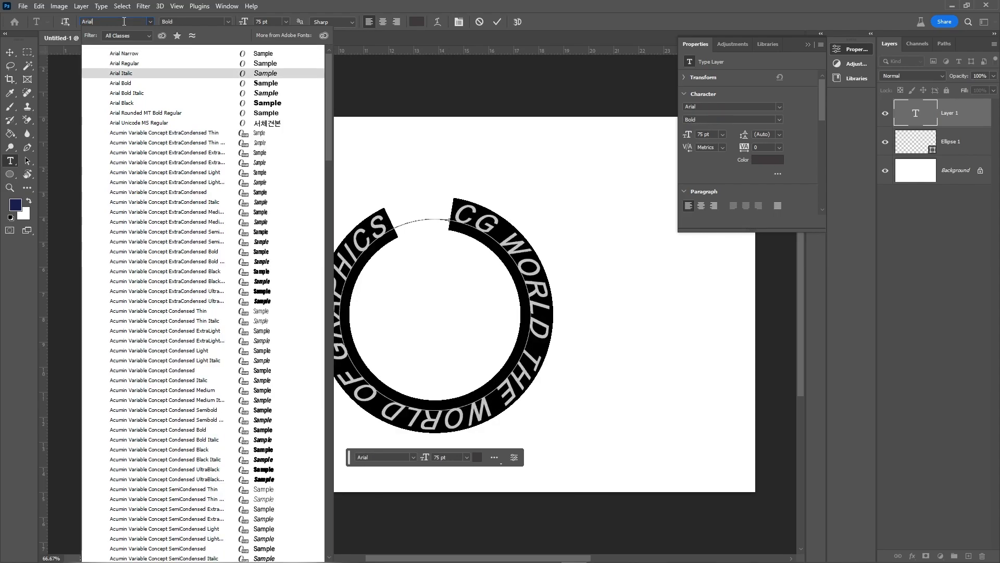
pyautogui.press('Down')
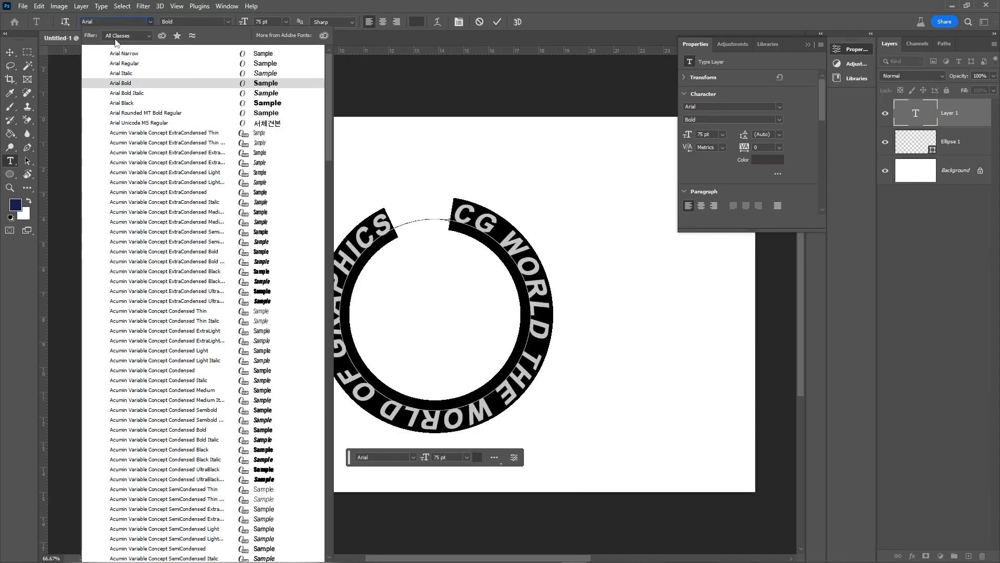
pyautogui.click(137, 84)
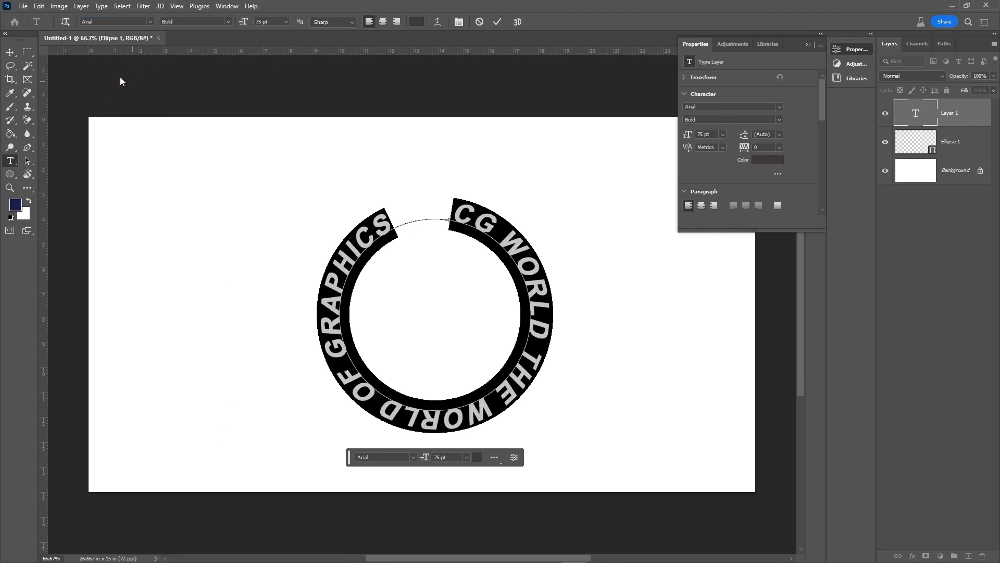
pyautogui.click(10, 52)
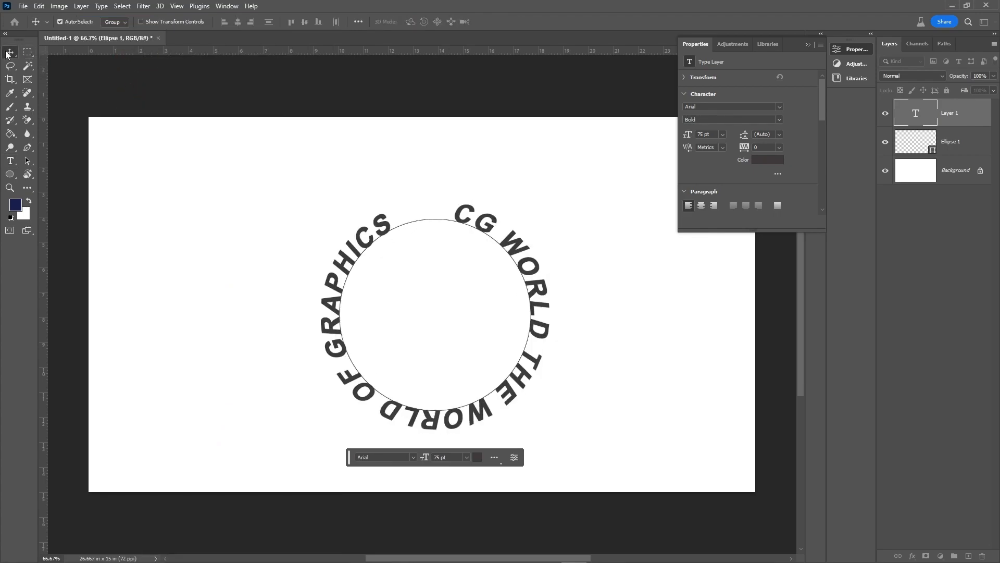
# Step: Turn off faux italic for the whole circular text
pyautogui.doubleClick(368, 226)
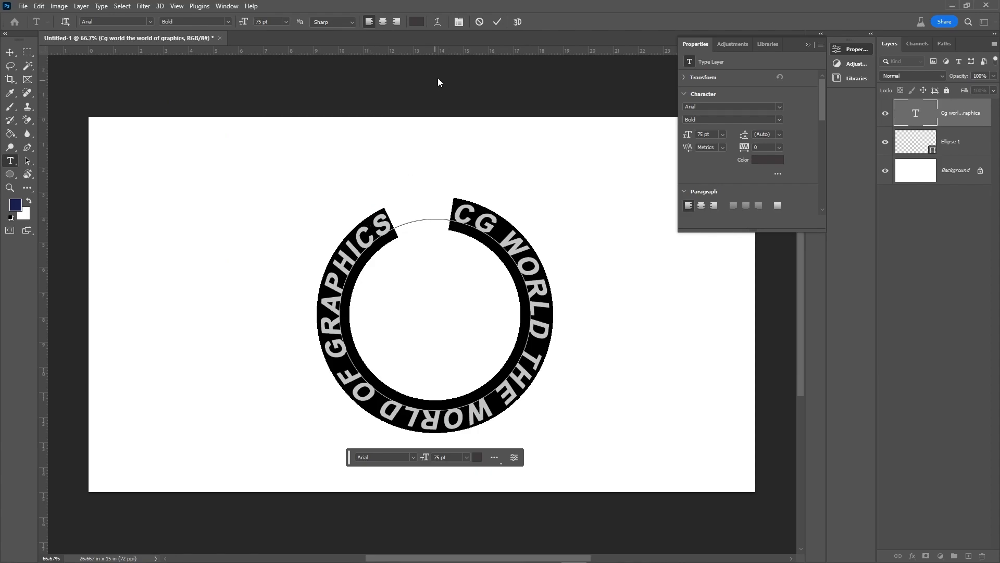
pyautogui.click(462, 23)
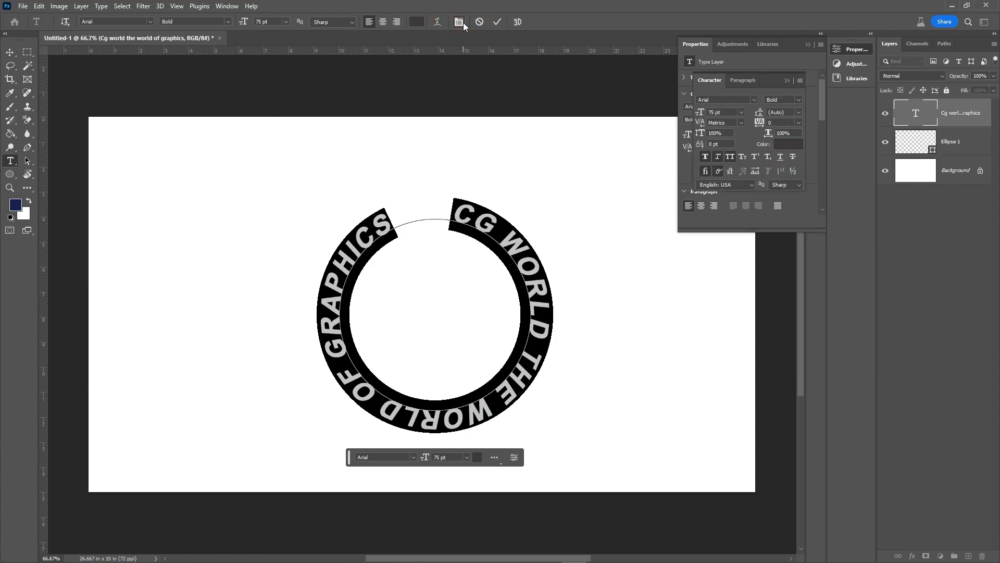
pyautogui.click(719, 156)
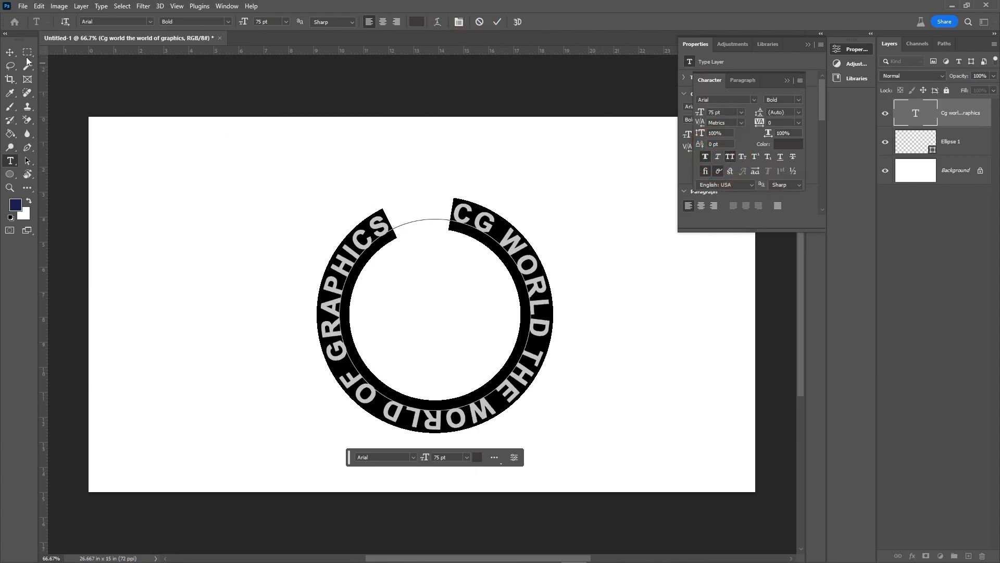
pyautogui.click(10, 53)
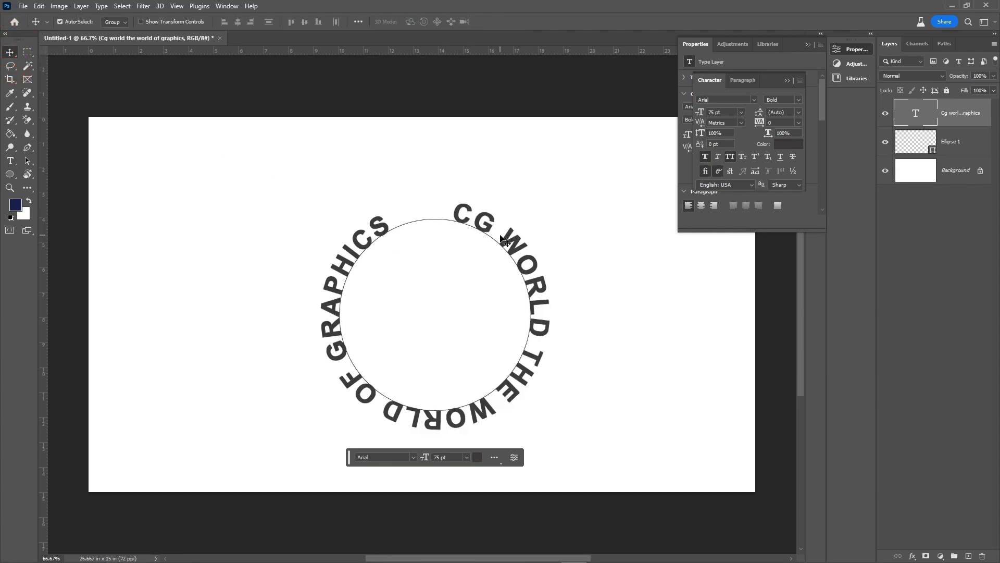
# Step: Recolour only the opening words "CG WORLD" of the circular text to blue, #0006ff
pyautogui.doubleClick(522, 251)
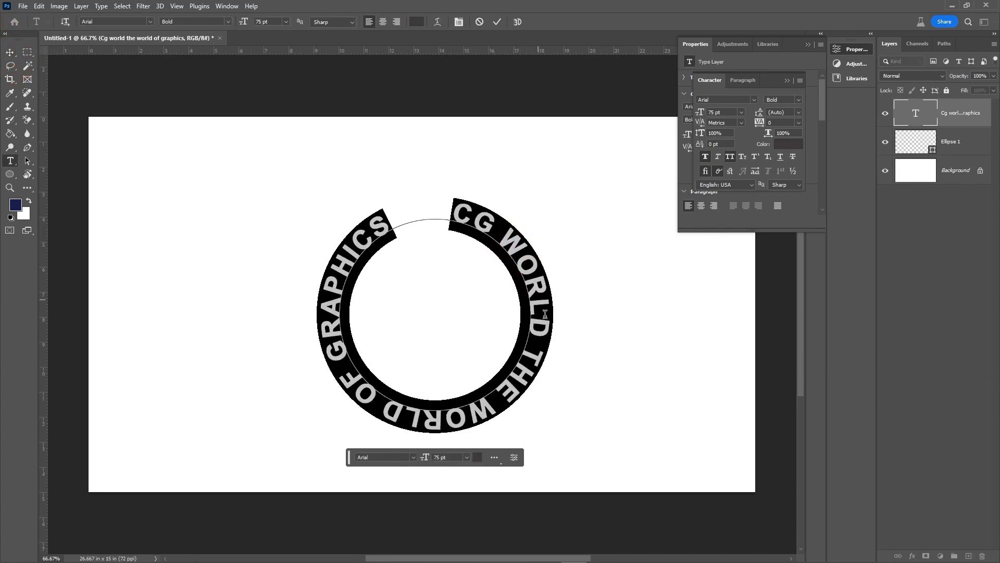
pyautogui.moveTo(535, 344); pyautogui.dragTo(456, 206)
pyautogui.click(416, 22)
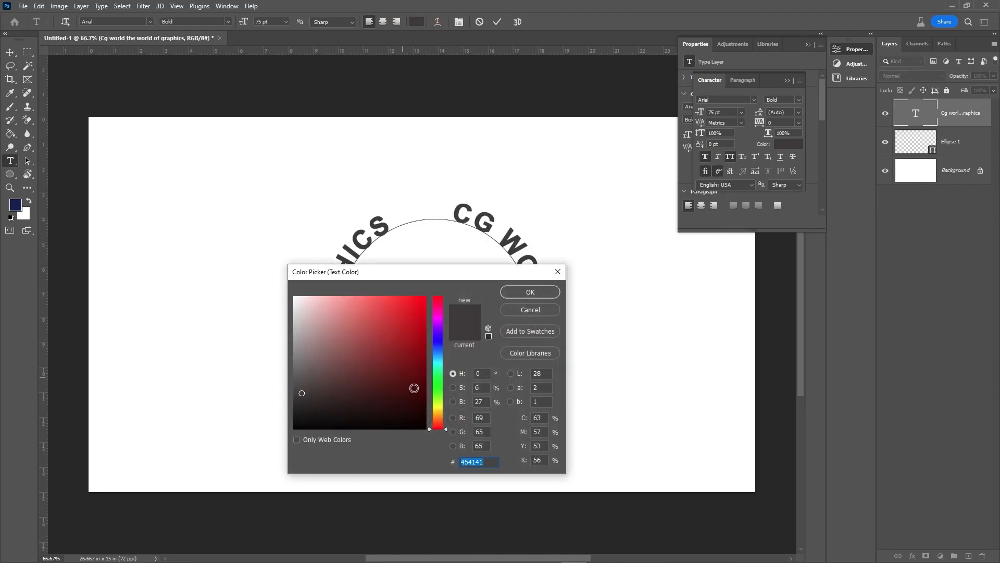
pyautogui.moveTo(437, 365); pyautogui.dragTo(439, 386)
pyautogui.moveTo(419, 312); pyautogui.dragTo(432, 292)
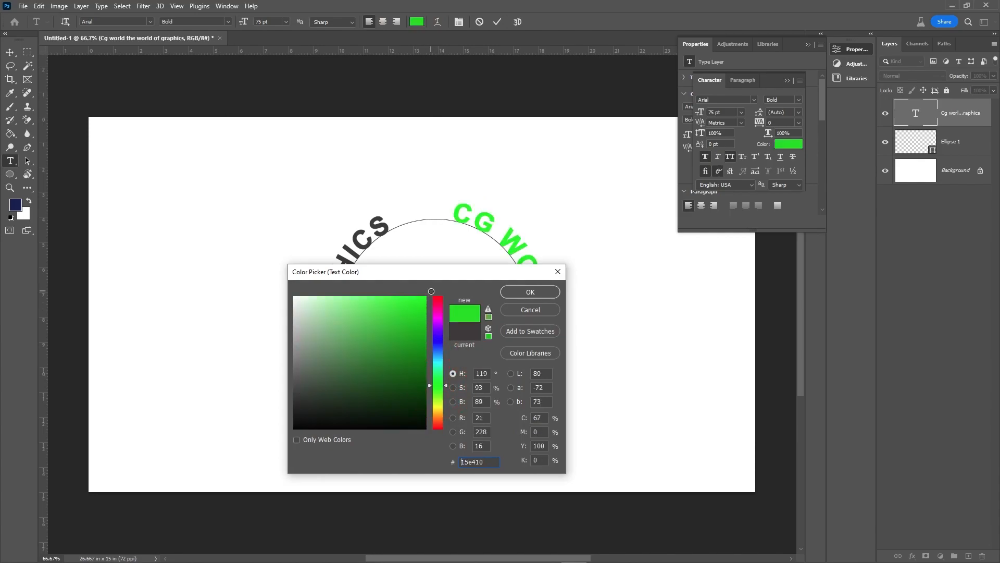
pyautogui.moveTo(438, 366); pyautogui.dragTo(441, 407)
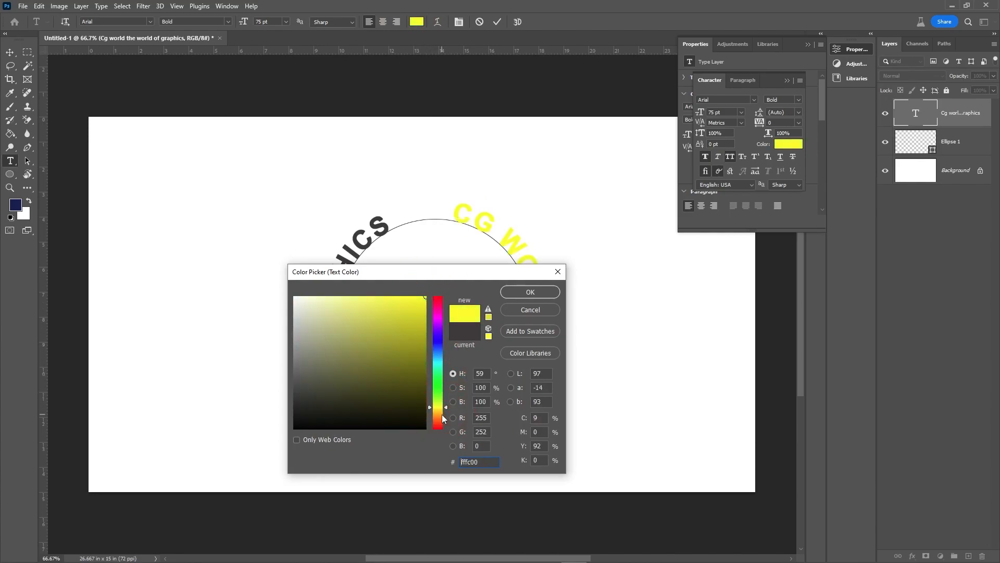
pyautogui.click(439, 315)
pyautogui.moveTo(439, 322); pyautogui.dragTo(440, 338)
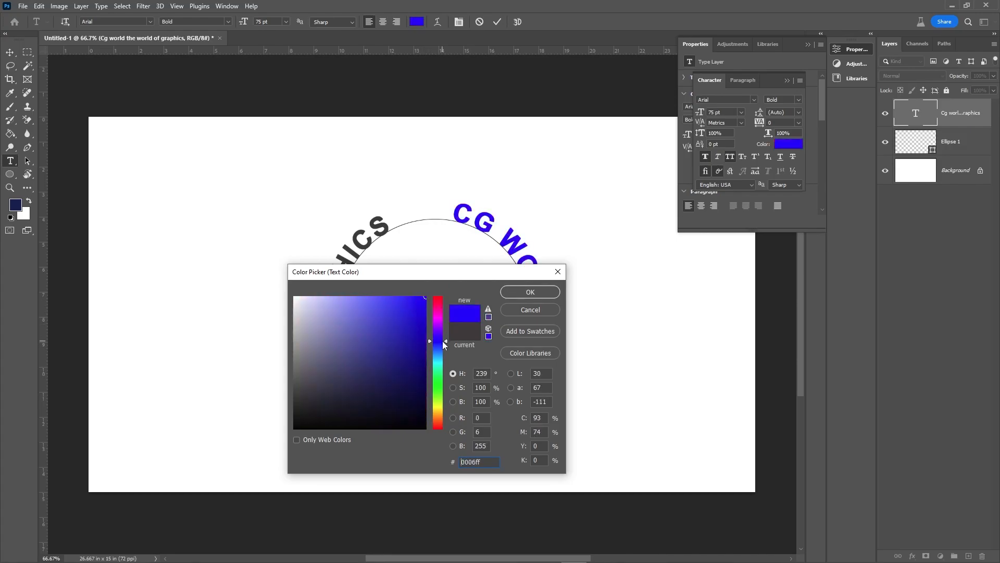
pyautogui.click(530, 292)
pyautogui.click(10, 52)
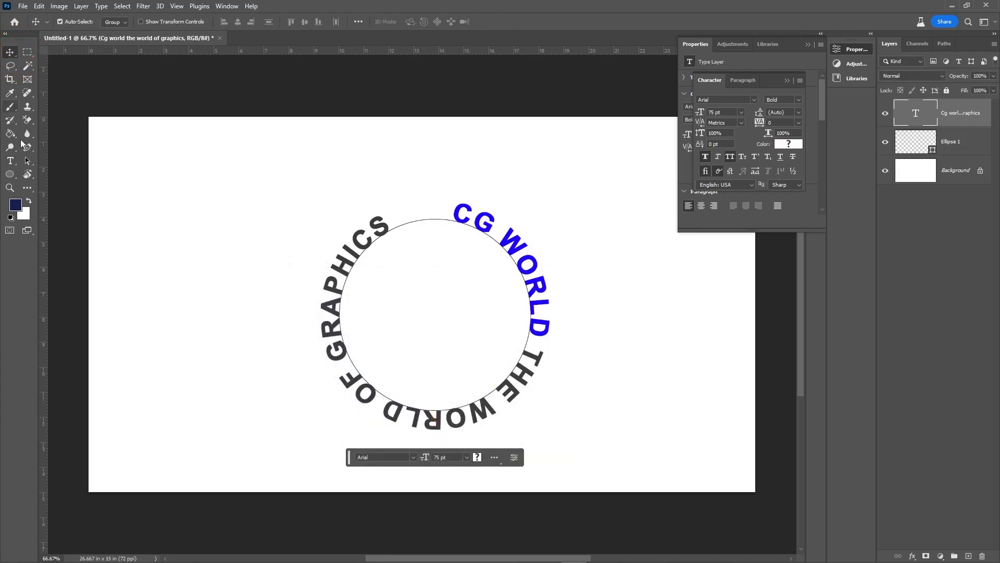
# Step: Draw a triangle about 408 by 353 px in the empty area beside the word "GRAPHICS" with the Triangle tool
pyautogui.click(12, 176)
pyautogui.rightClick(12, 176)
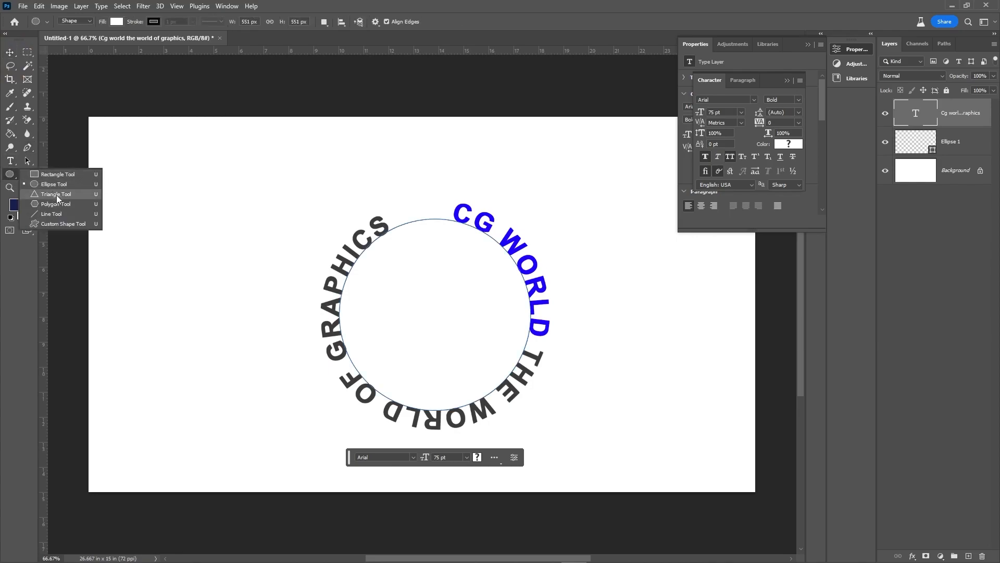
pyautogui.click(56, 194)
pyautogui.moveTo(140, 240); pyautogui.dragTo(282, 392)
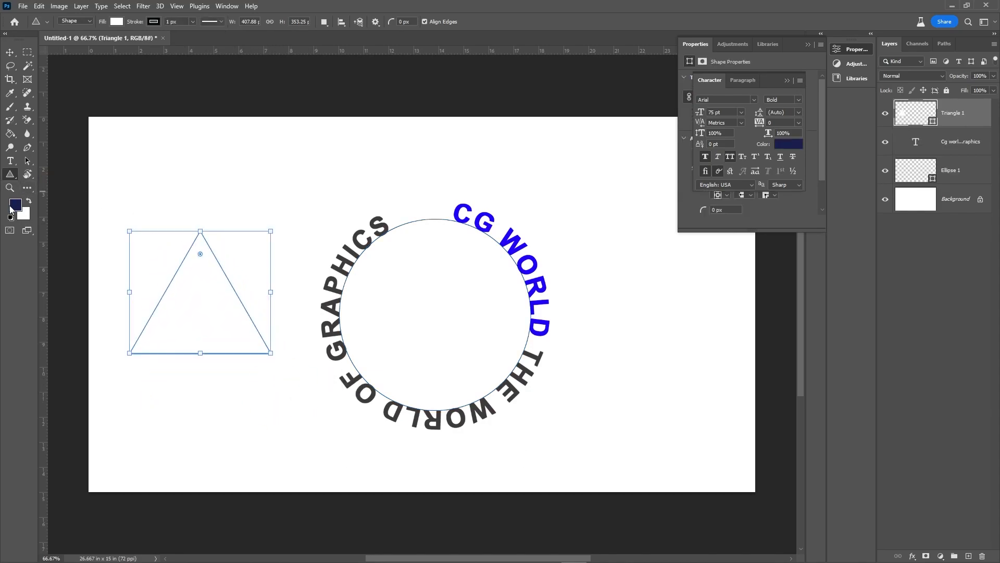
# Step: Start a text line on the triangle's path from its left edge, set the size to 50 pt and clear the placeholder text
pyautogui.click(10, 161)
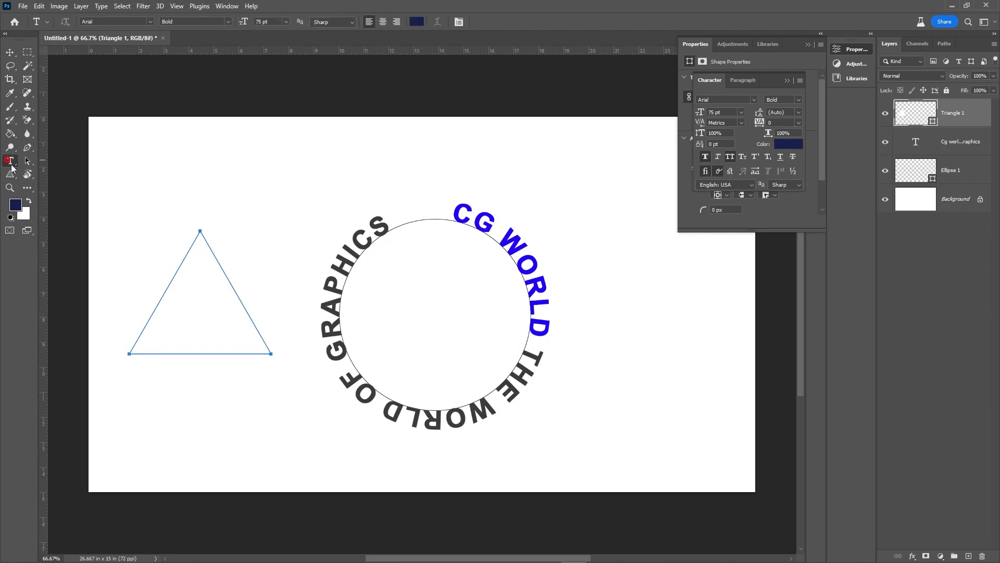
pyautogui.click(156, 307)
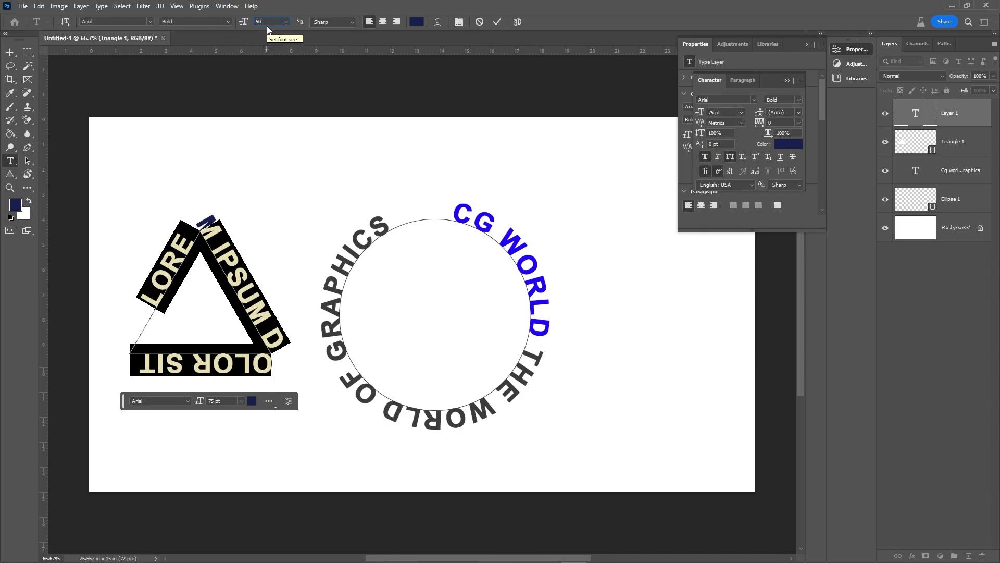
pyautogui.press('Return')
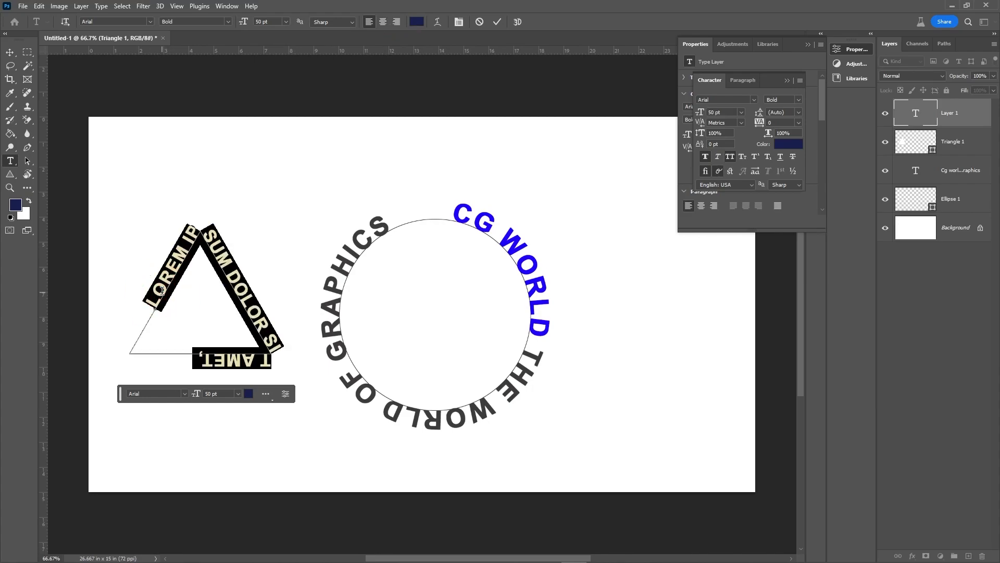
pyautogui.write('CG')
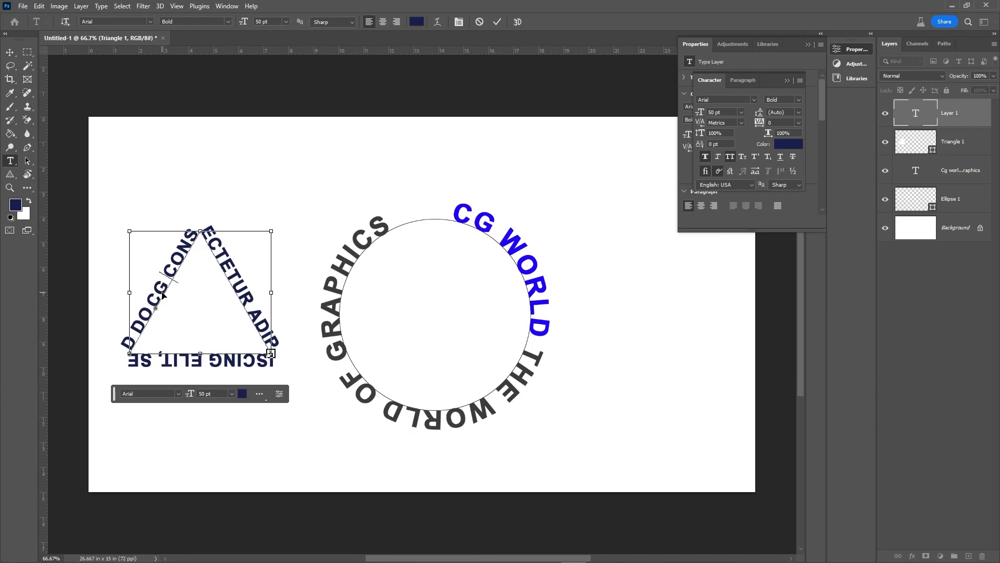
pyautogui.hotkey('ctrl', 'a')
pyautogui.press('BackSpace')
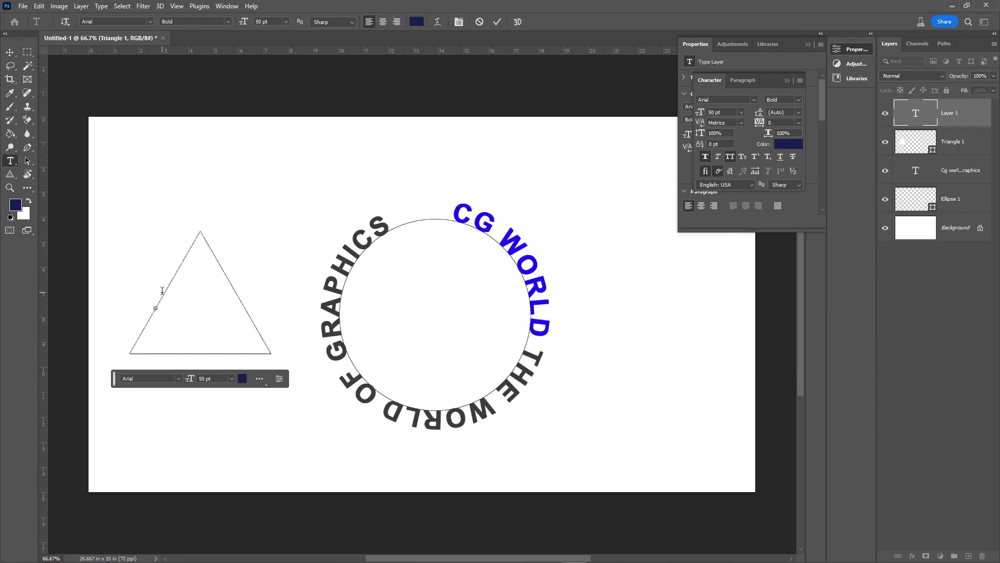
# Step: Enter "CG WORLD THE WORLD GRAPHIC" along the triangle's path and commit the text
pyautogui.write('CG WORLD')
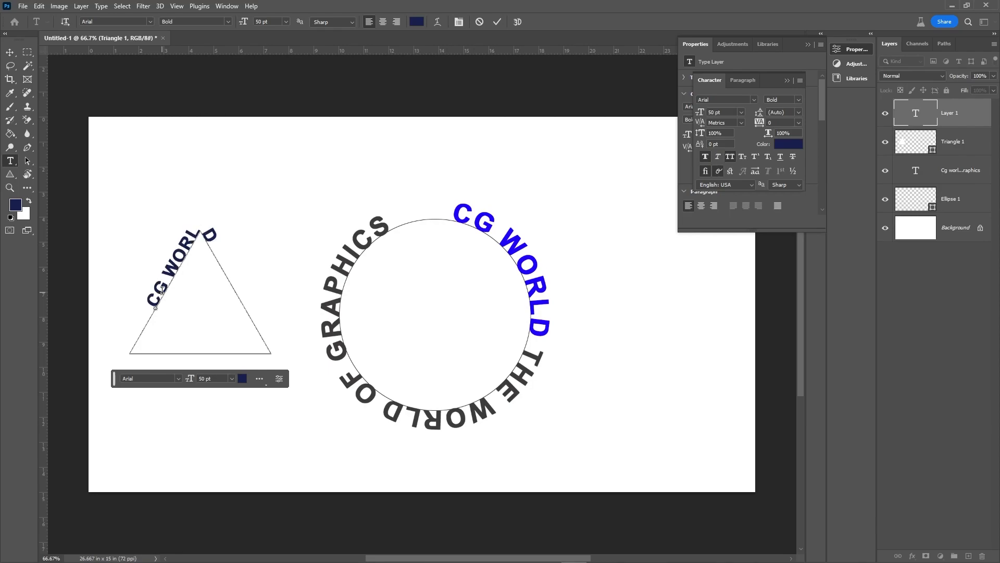
pyautogui.write(' THE WORLD')
pyautogui.write('GRAPHIC')
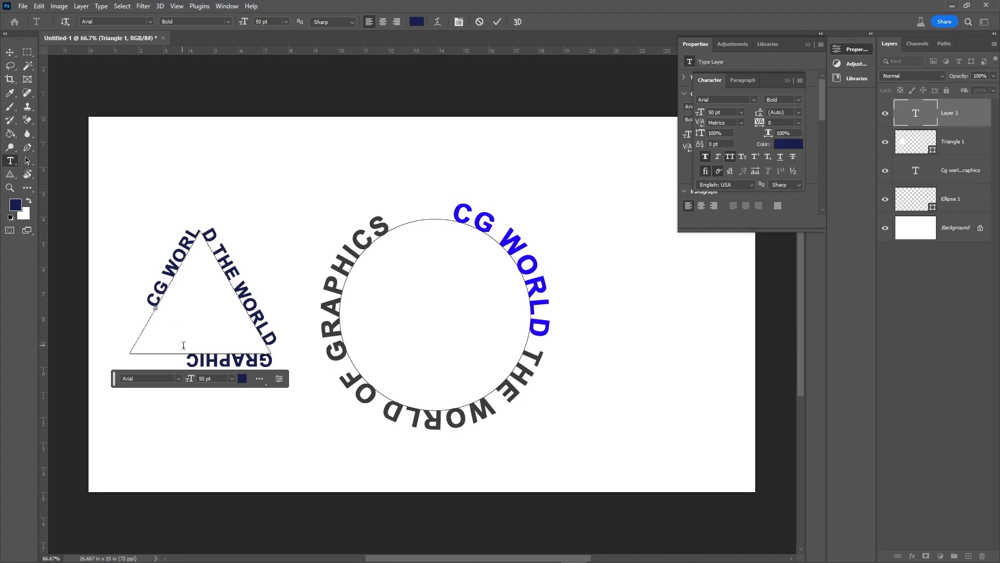
pyautogui.moveTo(186, 357); pyautogui.dragTo(272, 350)
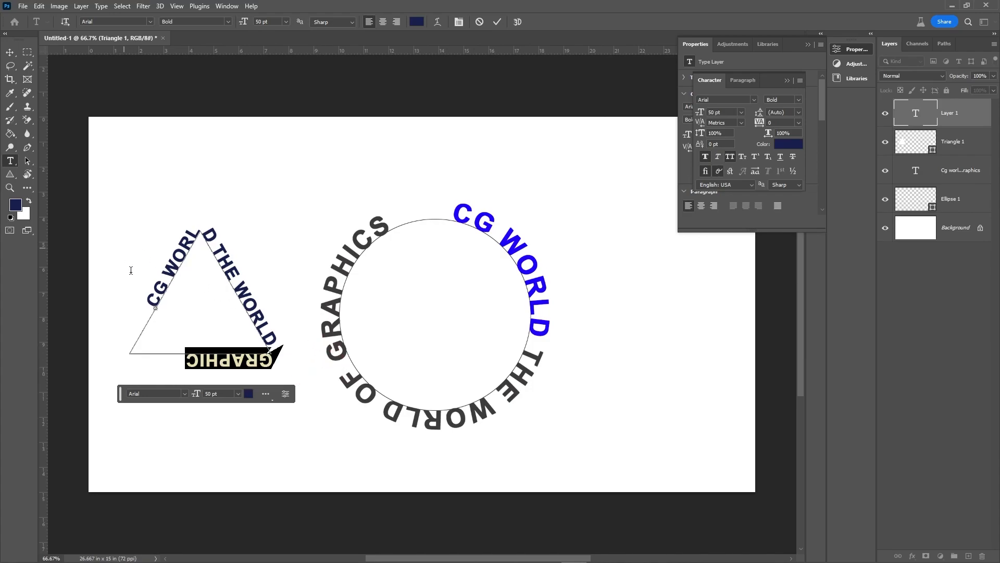
pyautogui.moveTo(146, 305)
pyautogui.mouseDown()
pyautogui.moveTo(176, 252)
pyautogui.moveTo(151, 316)
pyautogui.moveTo(149, 305)
pyautogui.mouseUp()
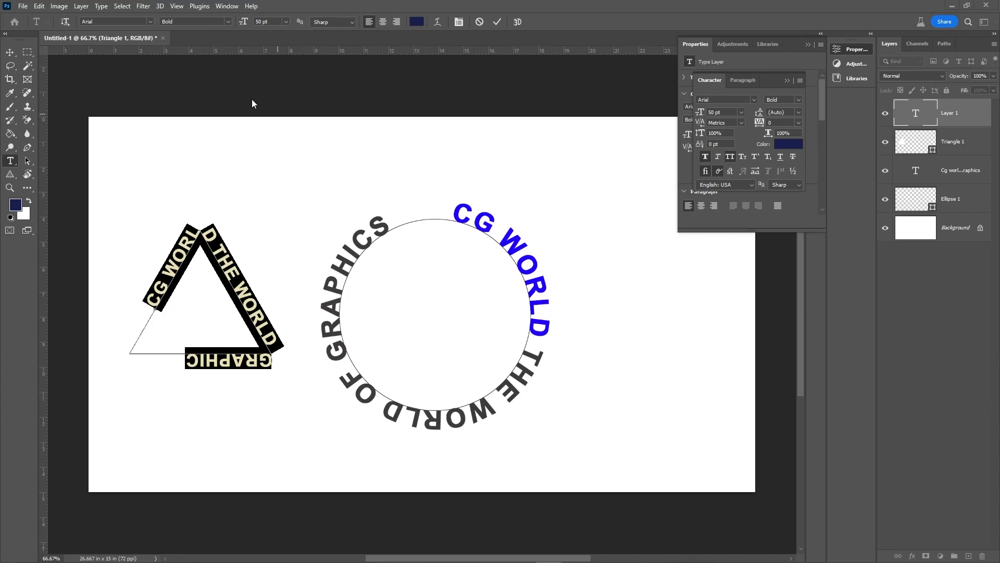
pyautogui.click(132, 189)
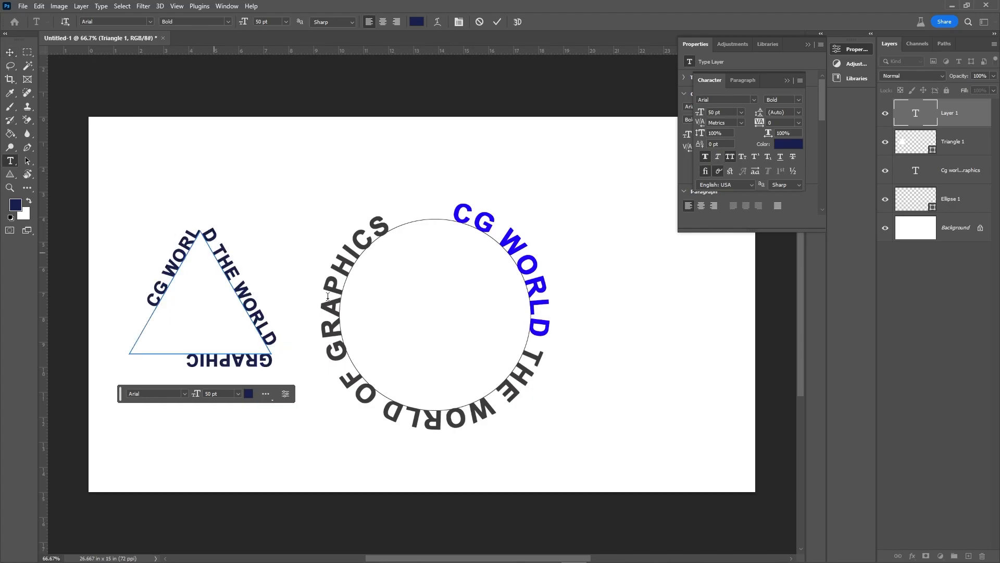
pyautogui.press('v')
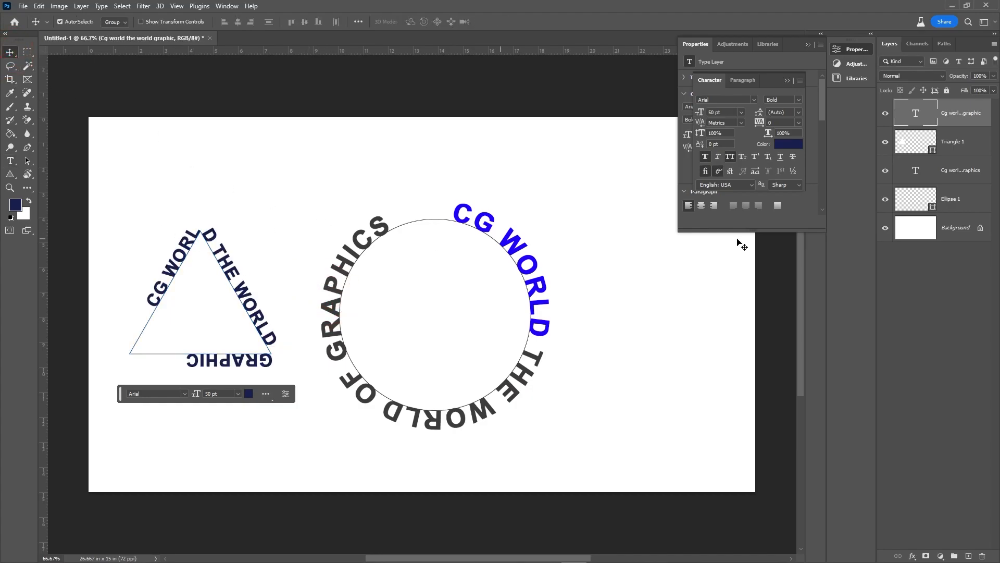
# Step: Delete the circular text, the triangle shape, the ellipse and the triangle text, leaving only the Background layer
pyautogui.click(956, 168)
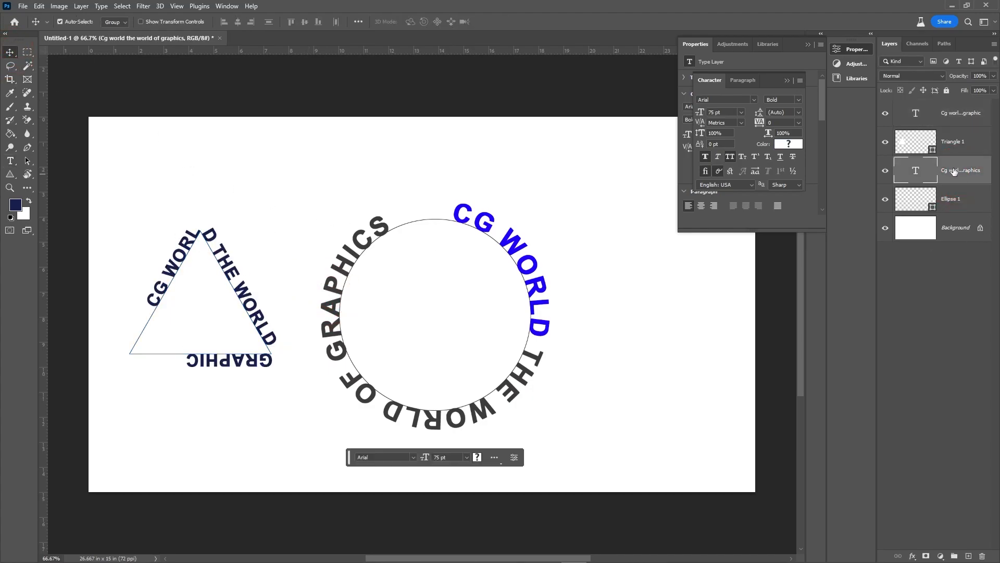
pyautogui.press('Delete')
pyautogui.click(954, 151)
pyautogui.press('Delete')
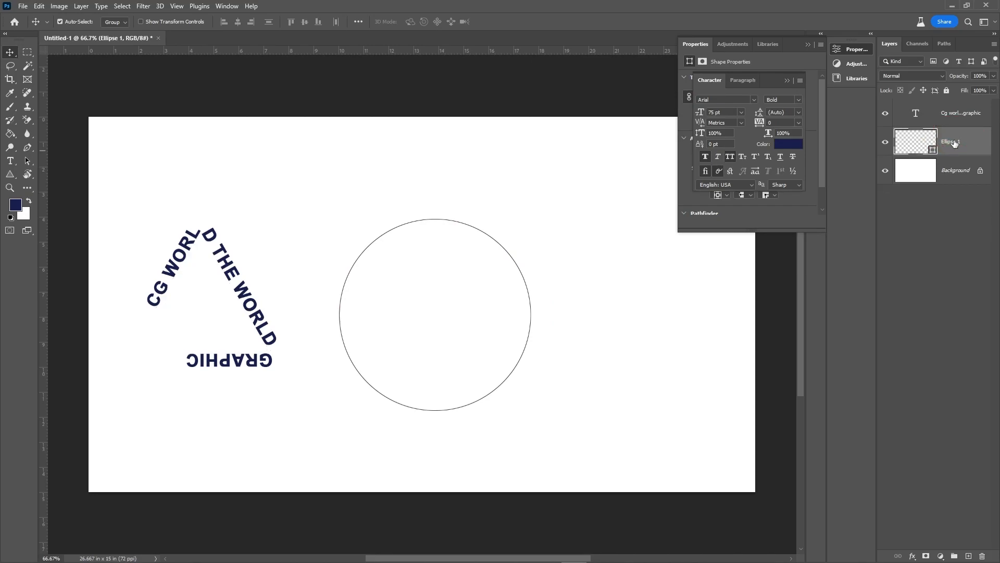
pyautogui.press('Delete')
pyautogui.click(956, 113)
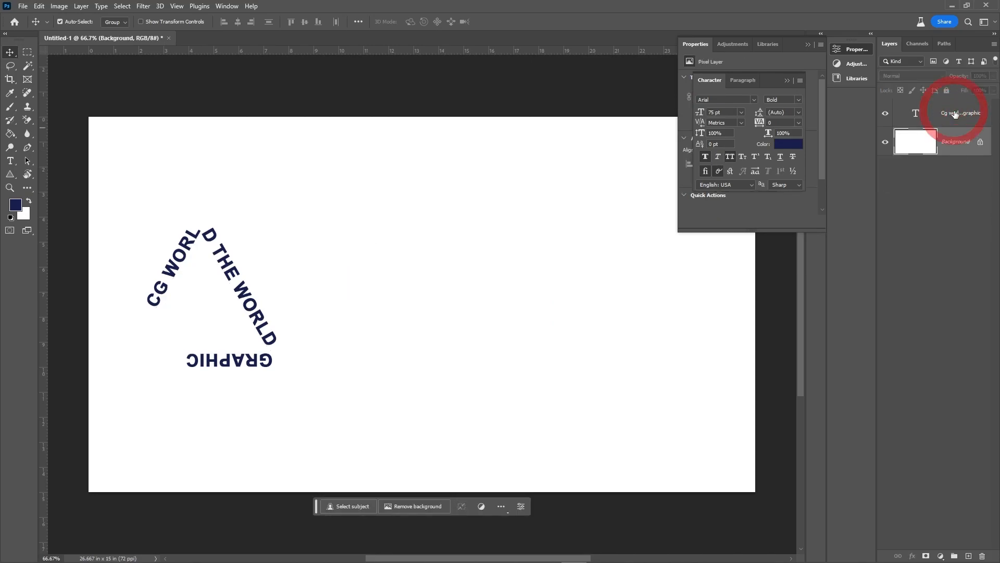
pyautogui.press('Delete')
pyautogui.click(951, 115)
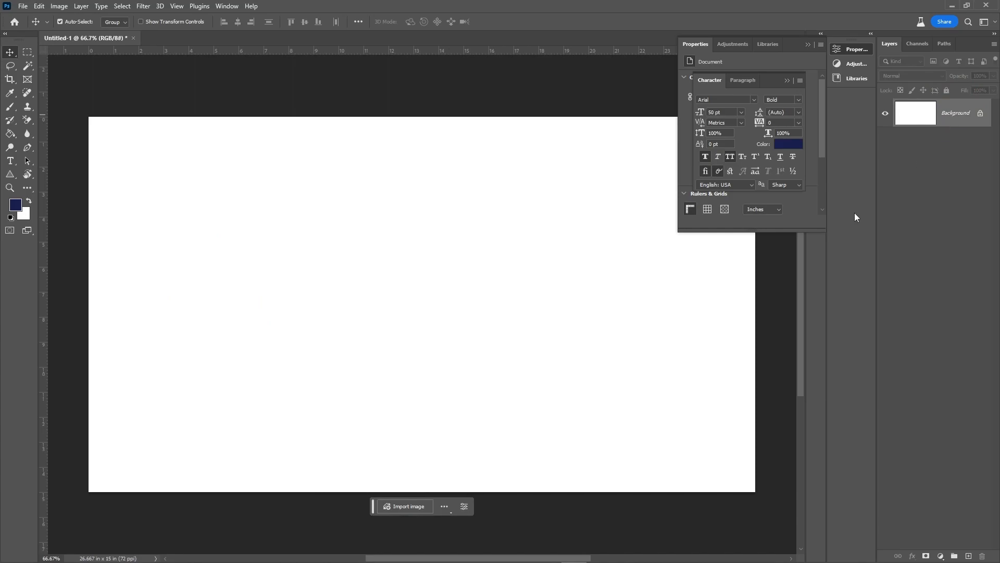
# Step: Add a straight line of text reading "CG WORLD" on the blank canvas
pyautogui.press('t')
pyautogui.click(278, 280)
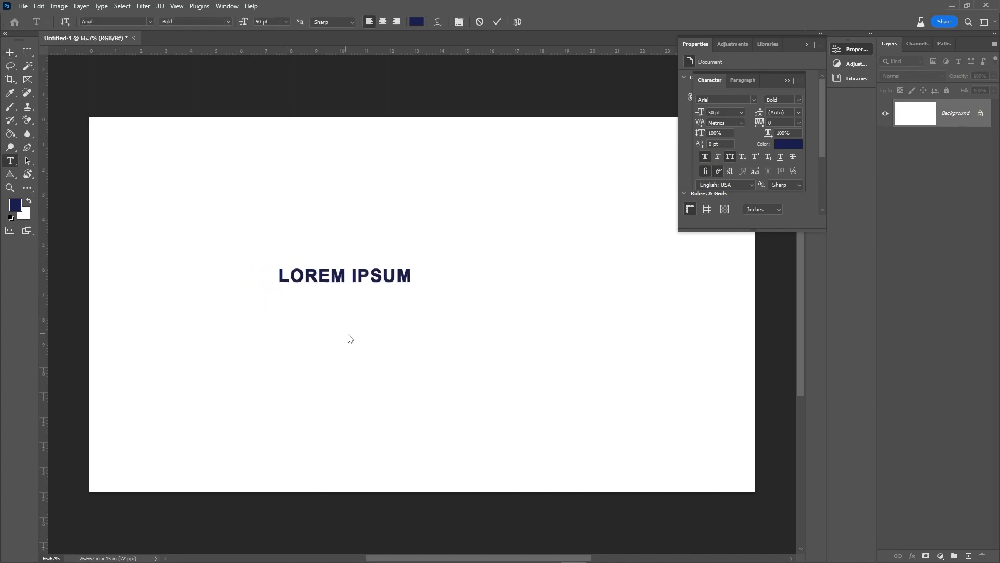
pyautogui.write('CG ')
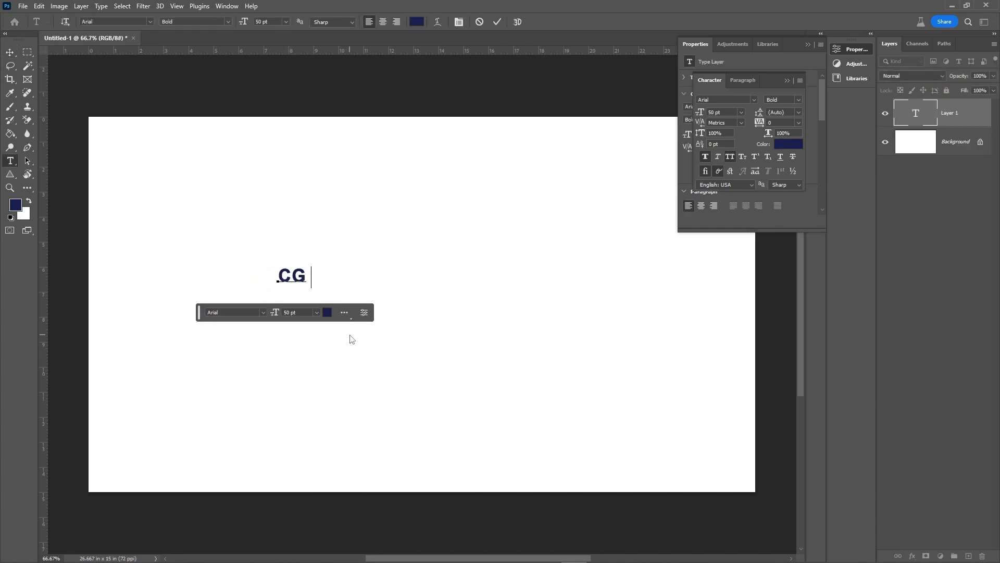
pyautogui.write('WORLD')
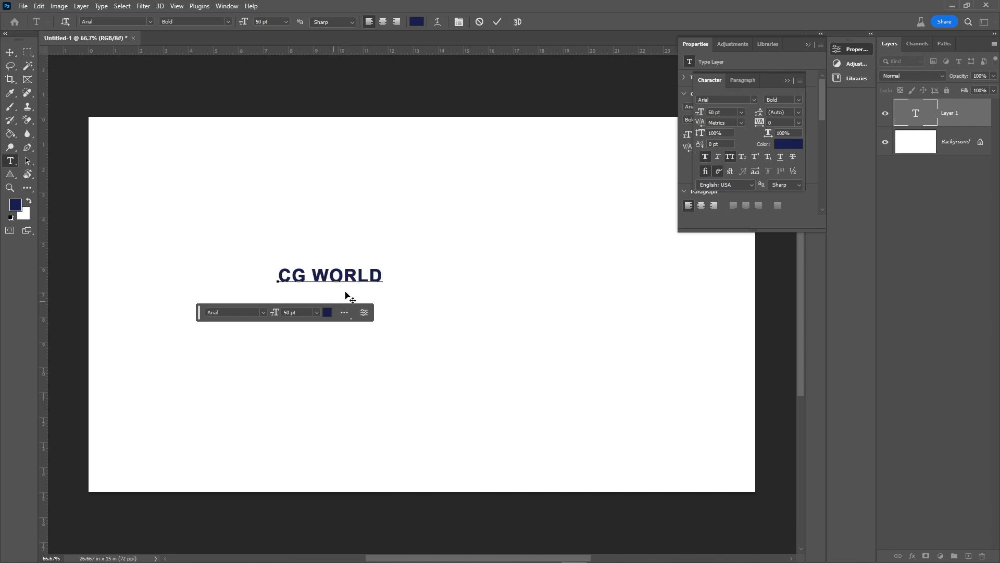
# Step: Set the "CG WORLD" text size to 100 pt and move the text to about the middle of the canvas
pyautogui.tripleClick(341, 274)
pyautogui.click(247, 23)
pyautogui.write('10')
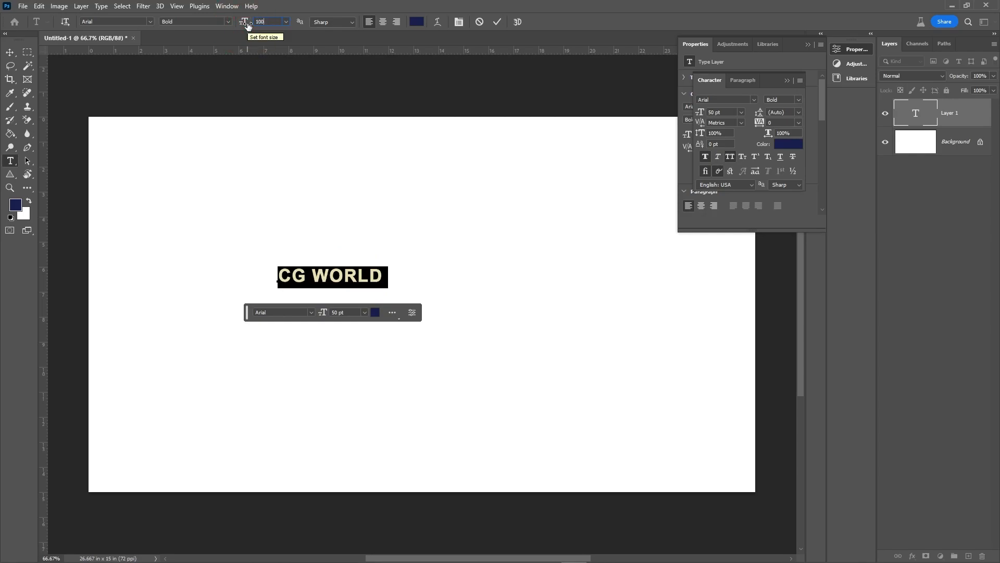
pyautogui.write('0')
pyautogui.press('Return')
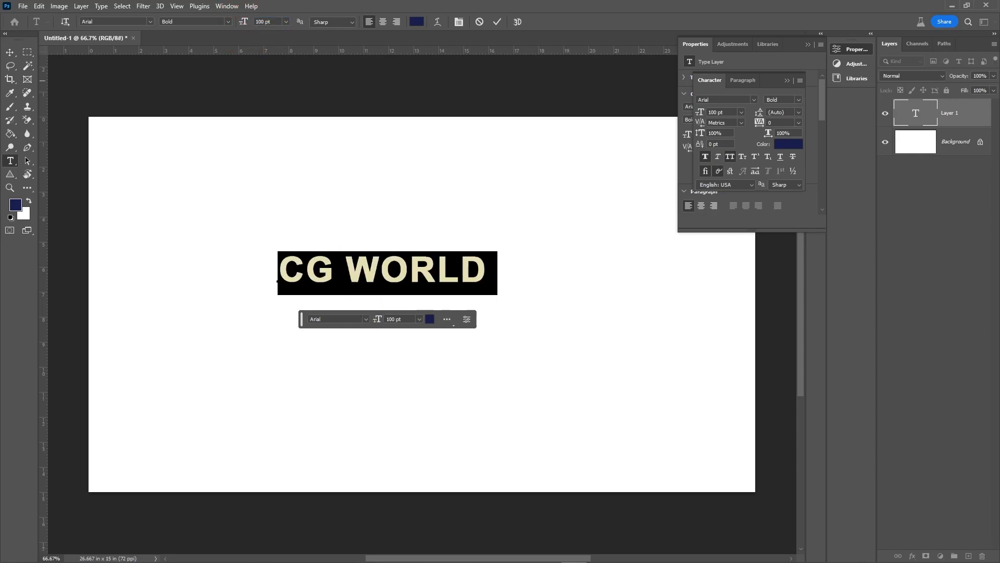
pyautogui.click(10, 52)
pyautogui.moveTo(466, 278); pyautogui.dragTo(519, 311)
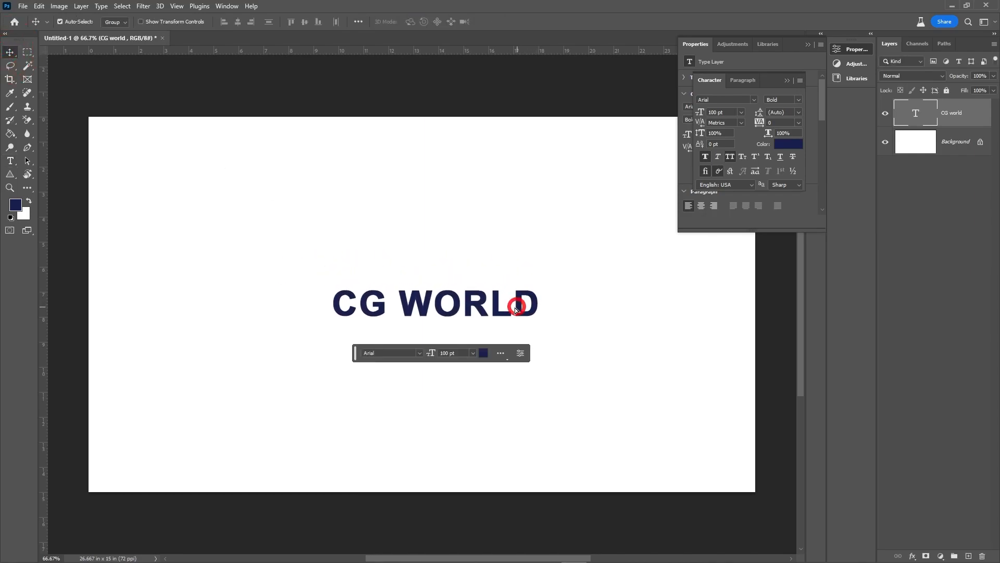
# Step: Apply an Arc text warp to the whole "CG WORLD" text, accepting the removal of its faux bold
pyautogui.doubleClick(473, 303)
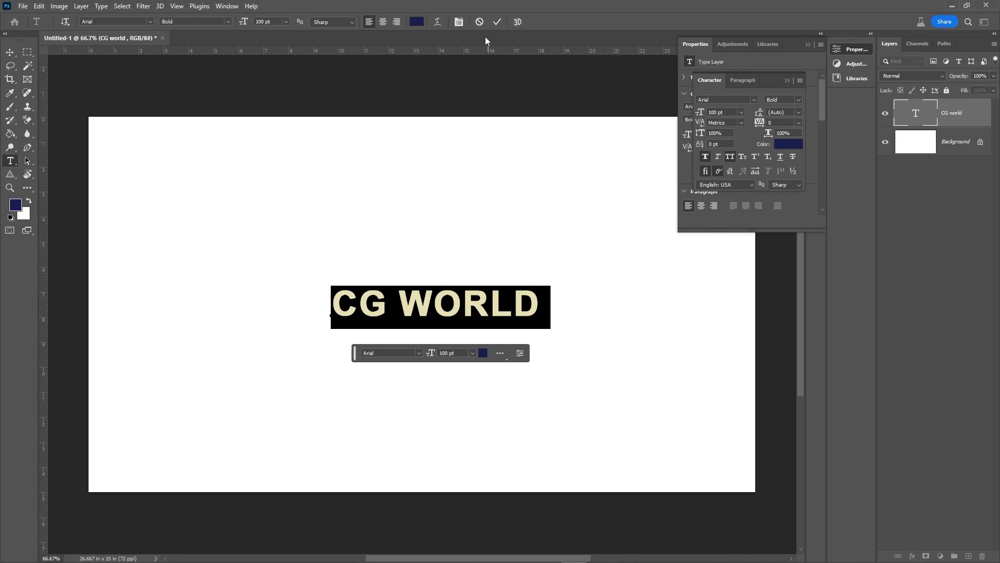
pyautogui.click(439, 23)
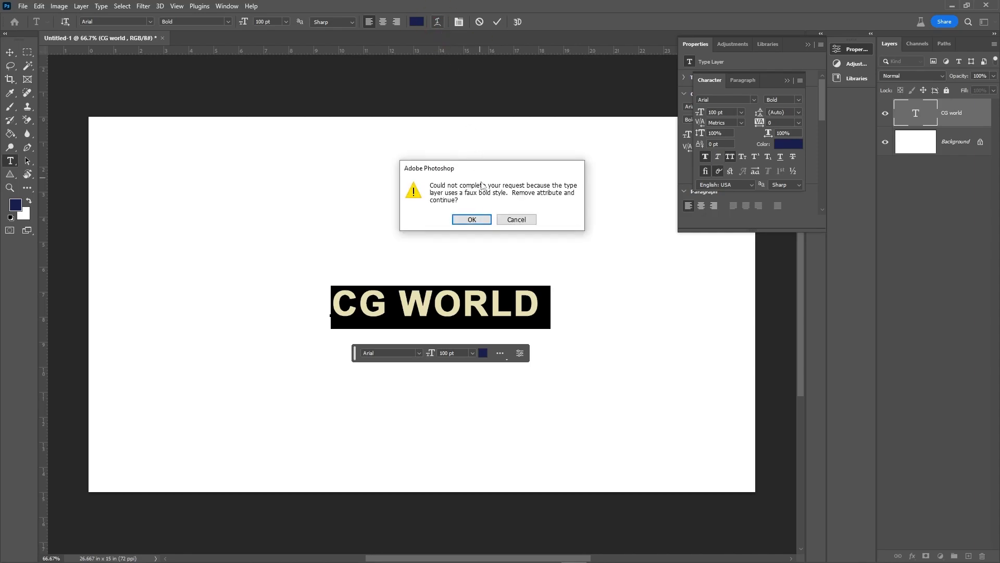
pyautogui.click(471, 220)
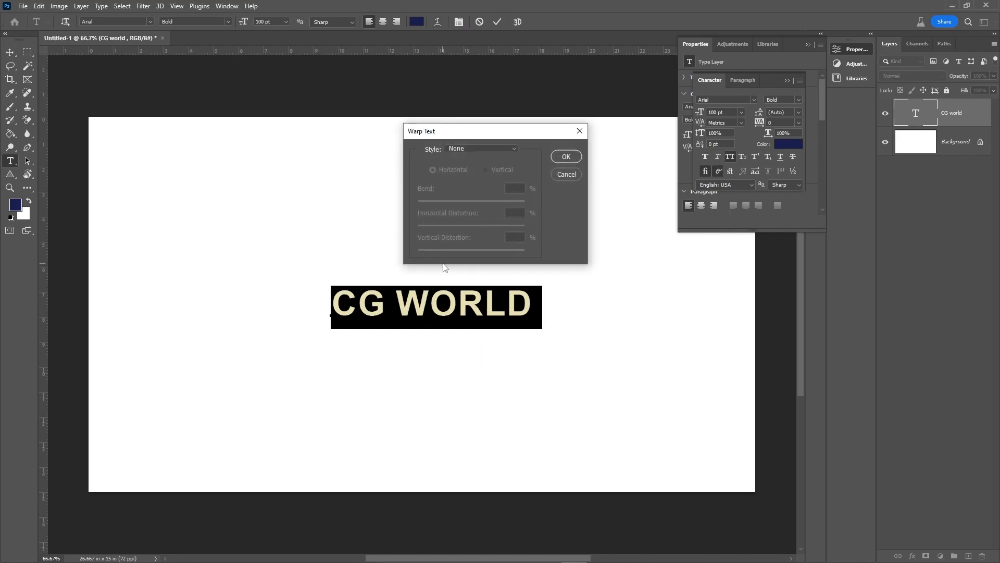
pyautogui.click(482, 148)
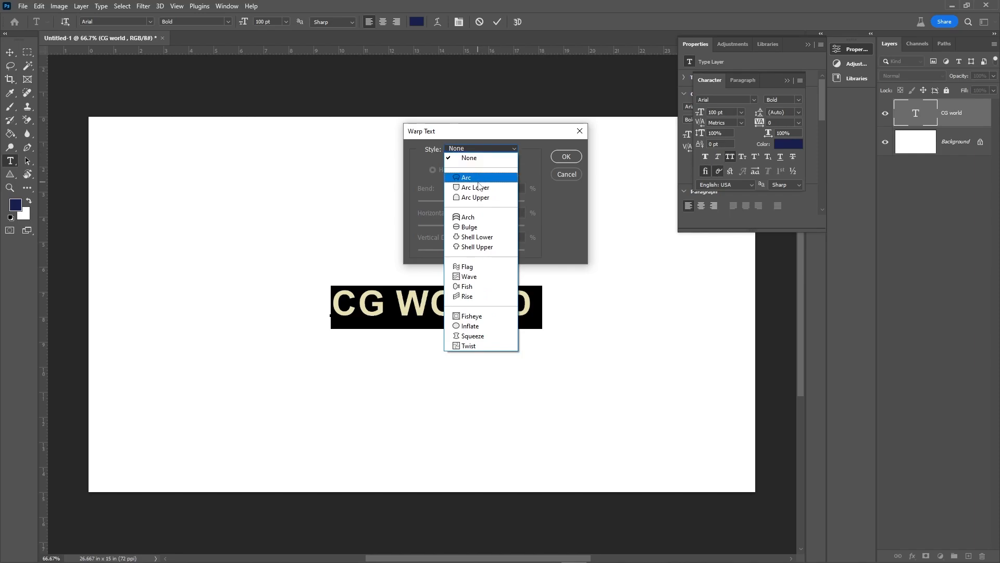
pyautogui.click(479, 181)
# Step: Collapse the floating Character and Properties panels and place the Warp Text dialog beside the warped text
pyautogui.moveTo(505, 130); pyautogui.dragTo(749, 259)
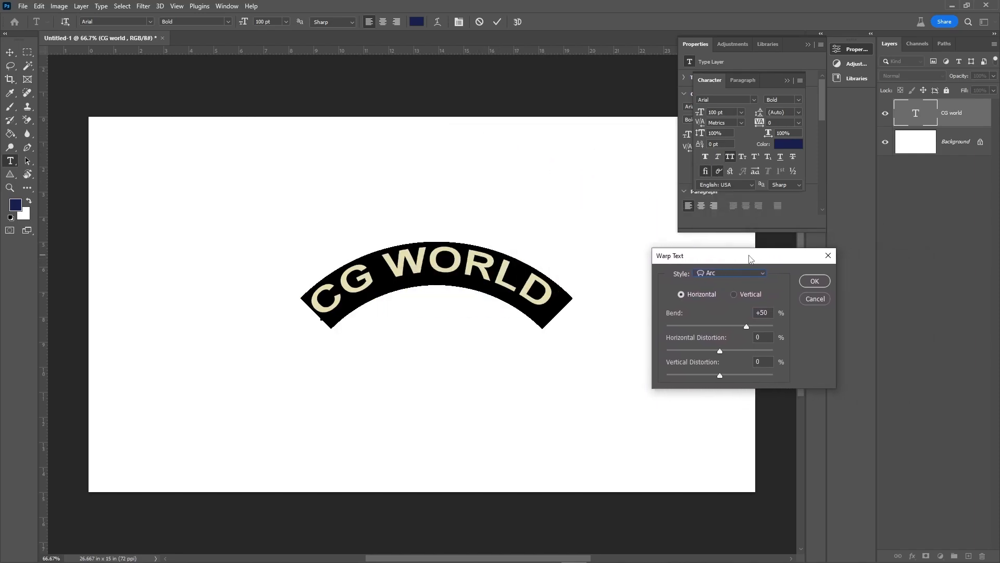
pyautogui.click(787, 80)
pyautogui.click(812, 45)
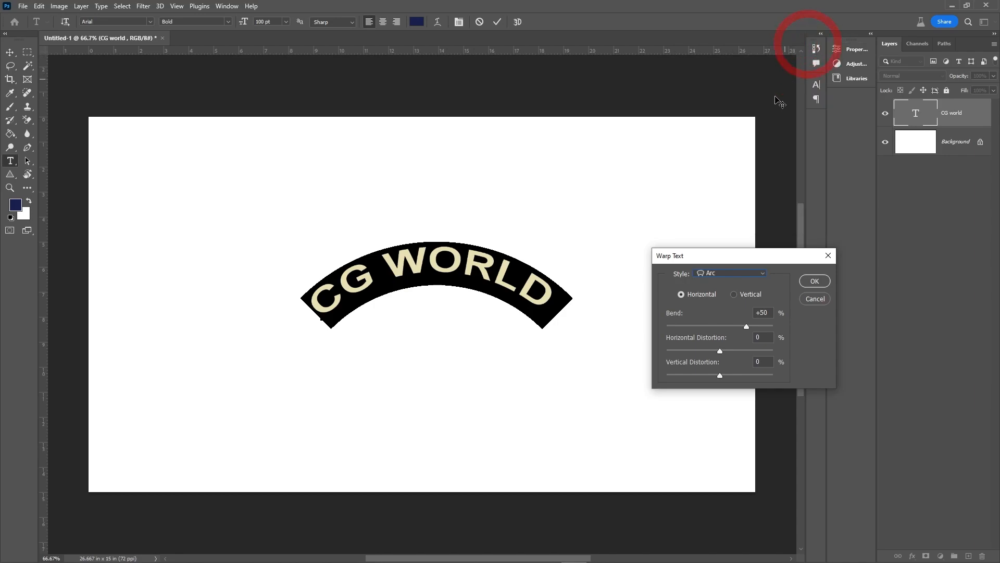
pyautogui.moveTo(735, 261); pyautogui.dragTo(713, 180)
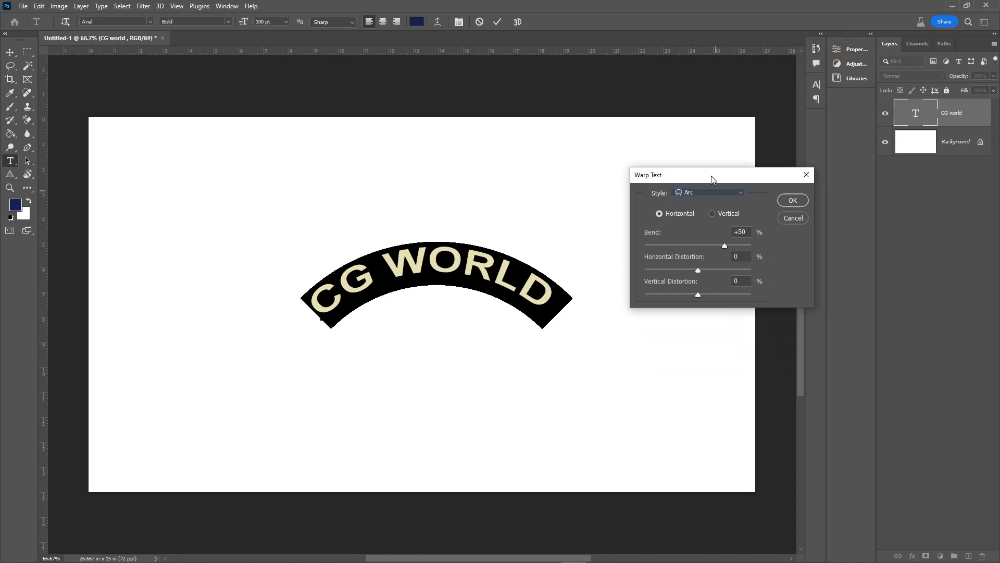
# Step: Try the vertical arc, return to Horizontal, and set Bend to +45%, Horizontal Distortion to +6% and Vertical Distortion to -1%
pyautogui.click(712, 214)
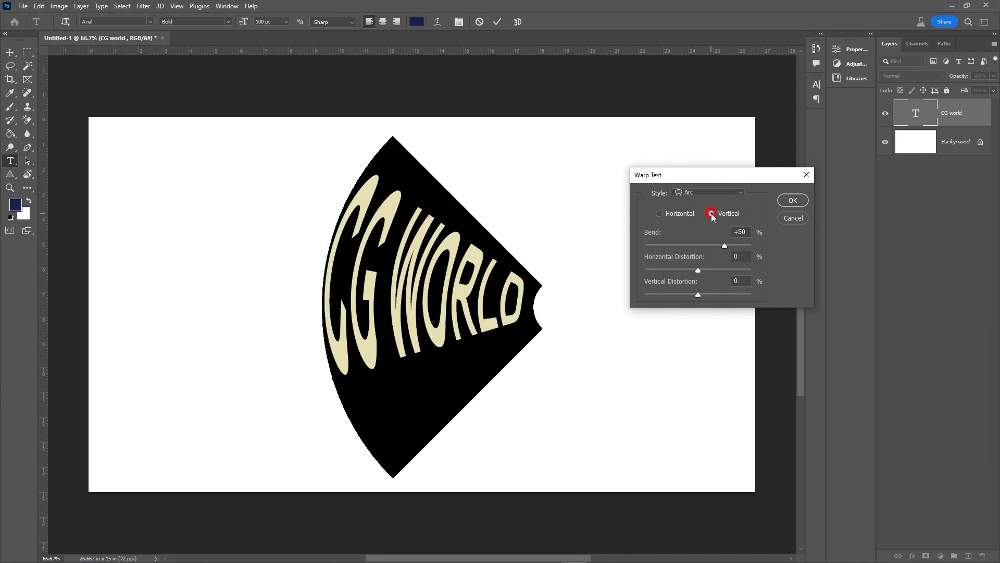
pyautogui.click(690, 215)
pyautogui.moveTo(700, 247); pyautogui.dragTo(615, 283)
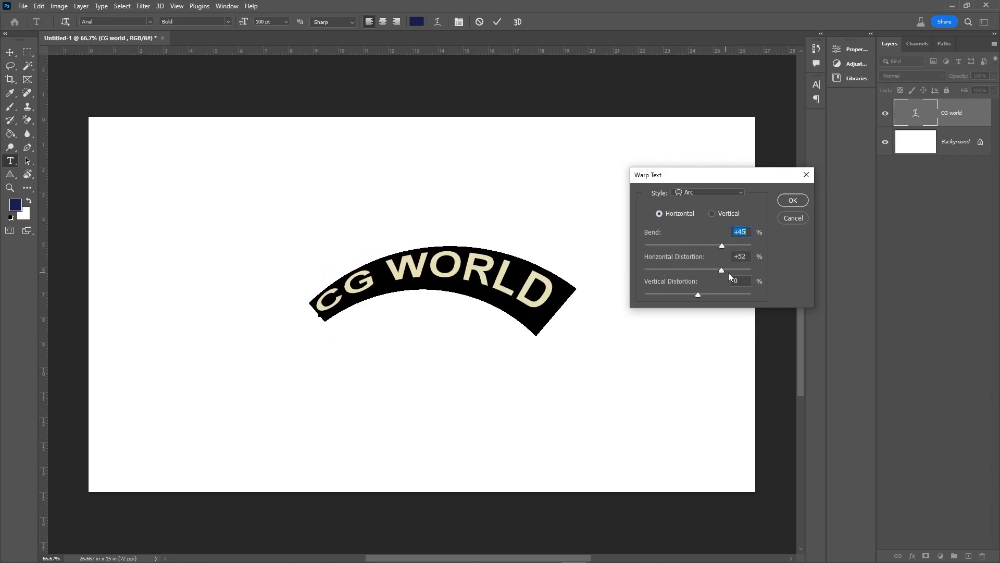
pyautogui.moveTo(733, 283); pyautogui.dragTo(698, 297)
# Step: Try the Arch warp style, switch to Flag, and set Bend to +32% and Horizontal Distortion to +14%
pyautogui.click(712, 191)
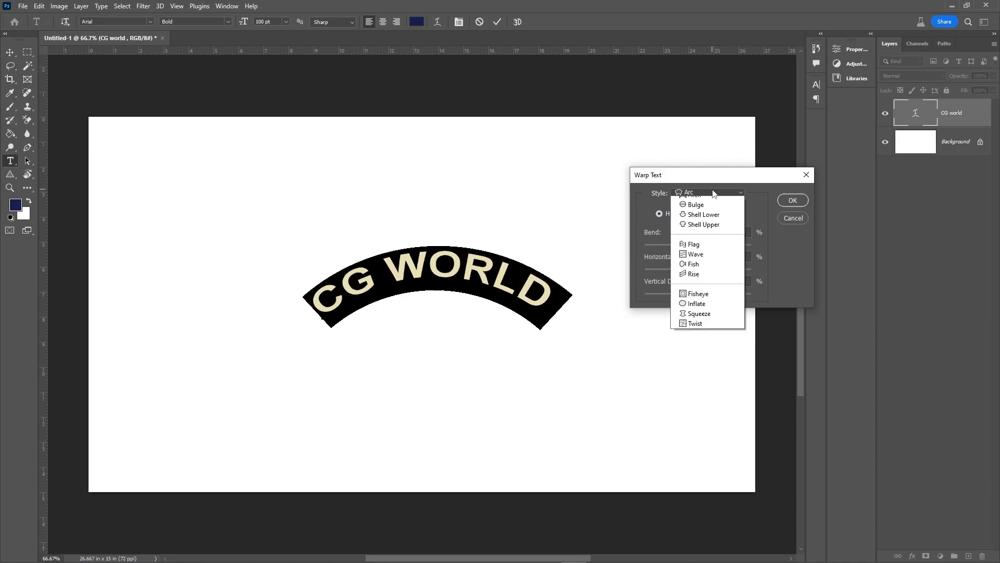
pyautogui.click(701, 262)
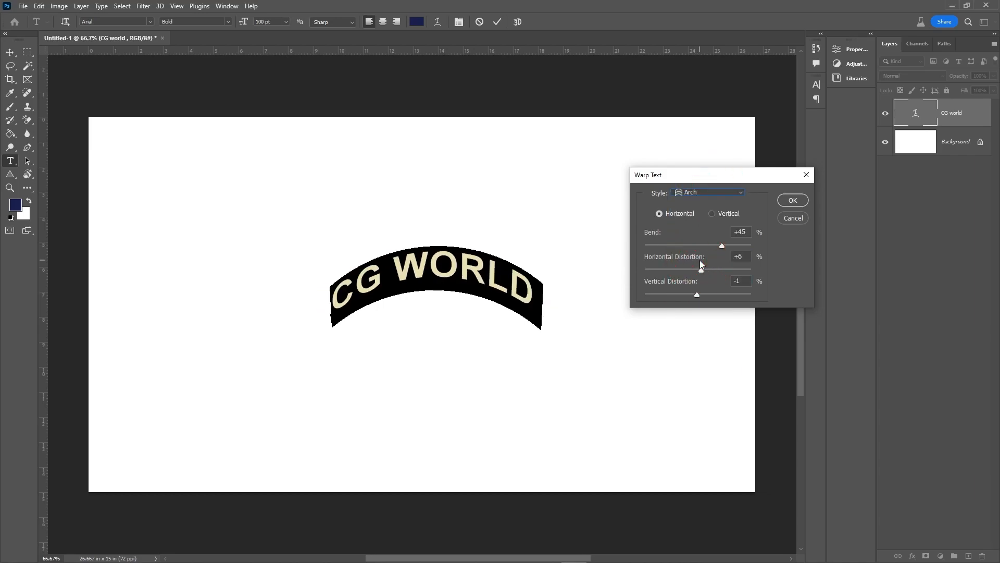
pyautogui.click(691, 192)
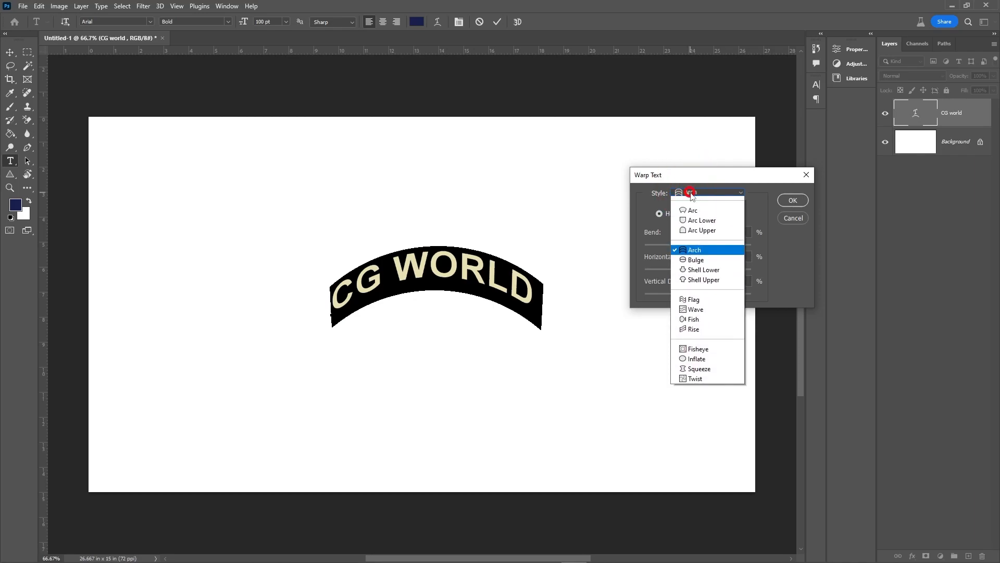
pyautogui.click(695, 311)
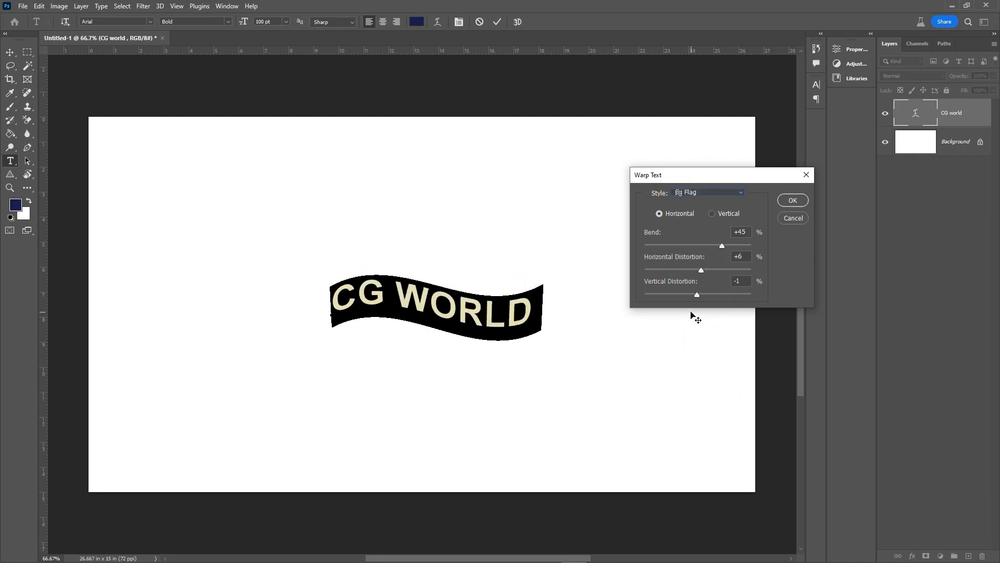
pyautogui.moveTo(704, 249); pyautogui.dragTo(705, 270)
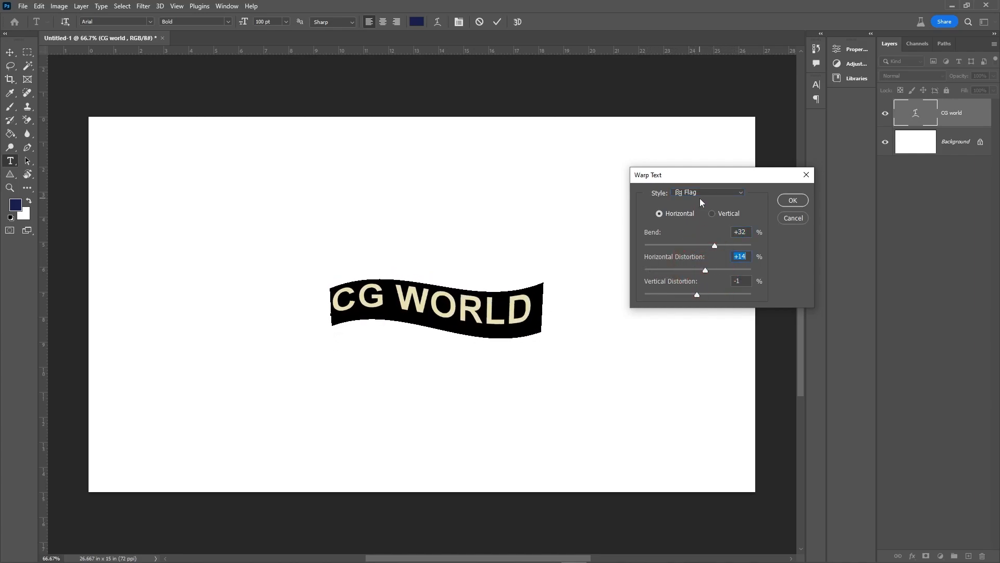
# Step: Switch the warp style to Wave, set Bend to +29% and Vertical Distortion to -3%, and move the Warp Text dialog closer to the text
pyautogui.click(699, 194)
pyautogui.click(704, 323)
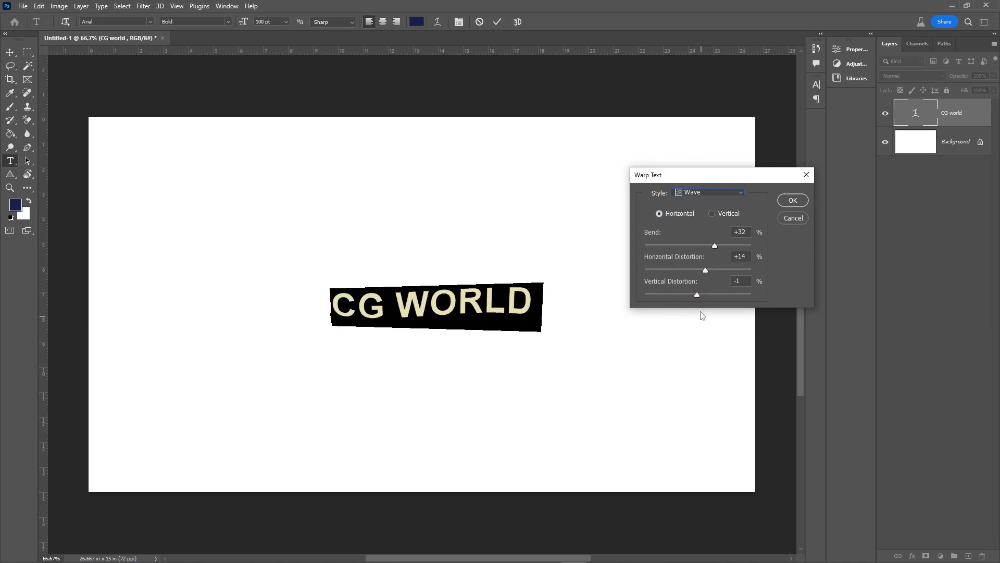
pyautogui.moveTo(630, 250); pyautogui.dragTo(673, 248)
pyautogui.moveTo(697, 295)
pyautogui.mouseDown()
pyautogui.moveTo(662, 293)
pyautogui.moveTo(710, 294)
pyautogui.moveTo(695, 294)
pyautogui.mouseUp()
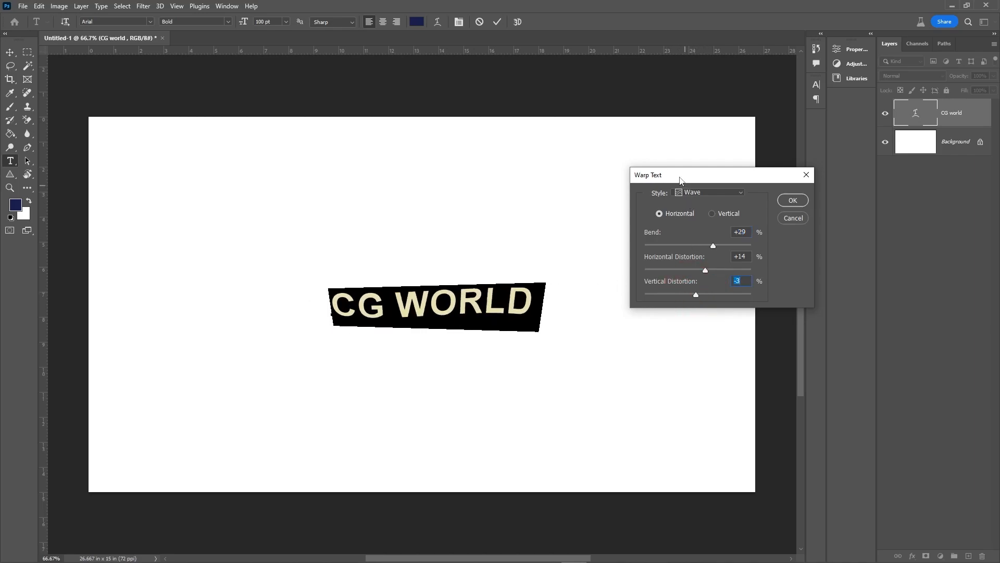
pyautogui.moveTo(681, 180); pyautogui.dragTo(611, 155)
# Step: Try the Fish warp style with a weaker bend, switch to Rise, and set Bend to +13%
pyautogui.click(638, 165)
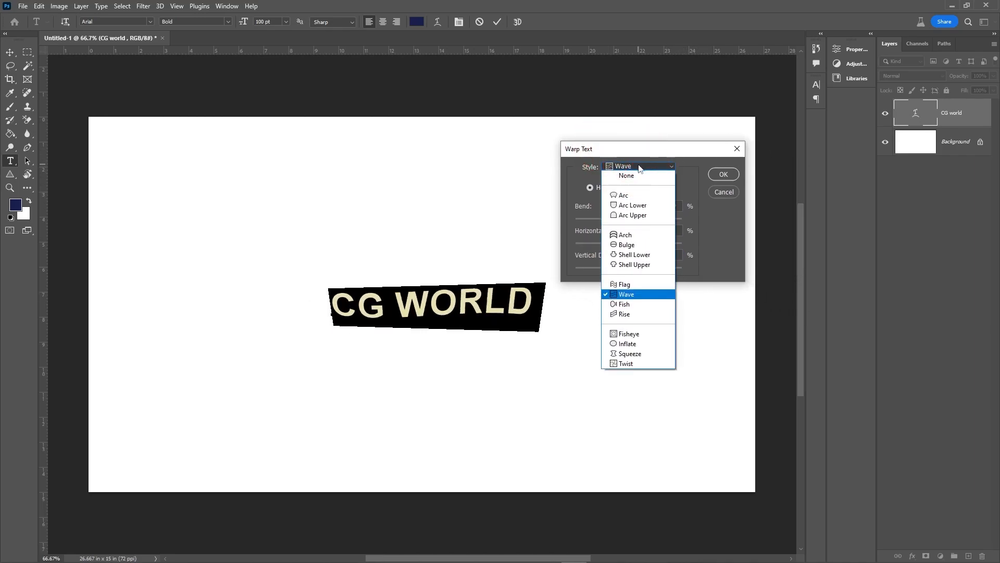
pyautogui.click(611, 304)
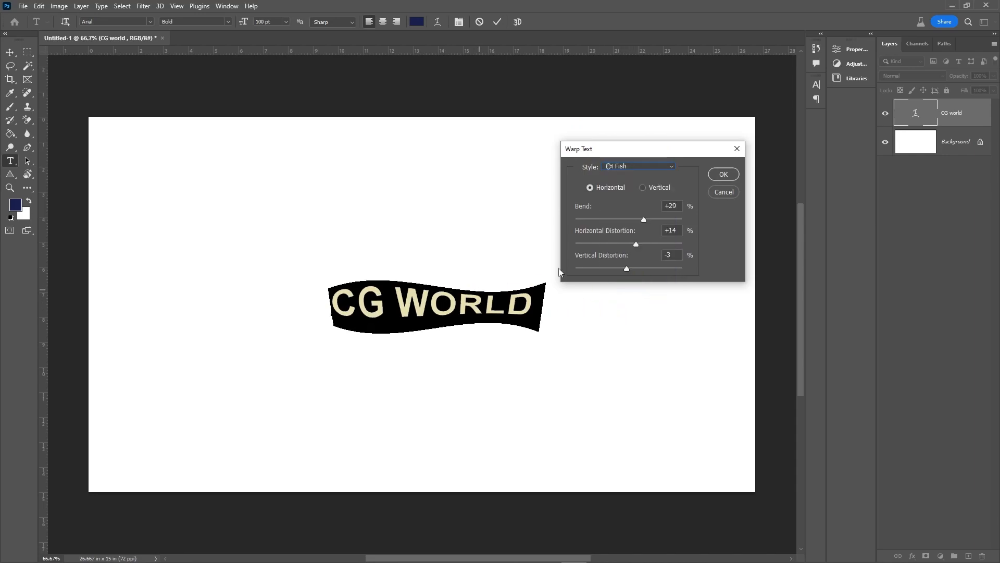
pyautogui.moveTo(624, 216)
pyautogui.mouseDown()
pyautogui.moveTo(569, 224)
pyautogui.moveTo(634, 229)
pyautogui.mouseUp()
pyautogui.click(633, 167)
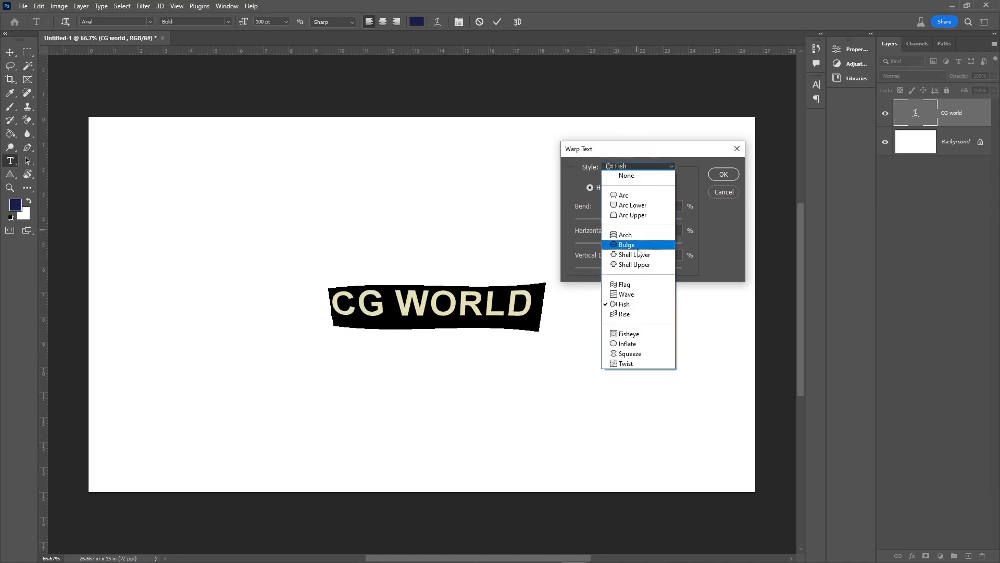
pyautogui.click(632, 314)
pyautogui.moveTo(635, 219)
pyautogui.mouseDown()
pyautogui.moveTo(565, 234)
pyautogui.moveTo(640, 227)
pyautogui.mouseUp()
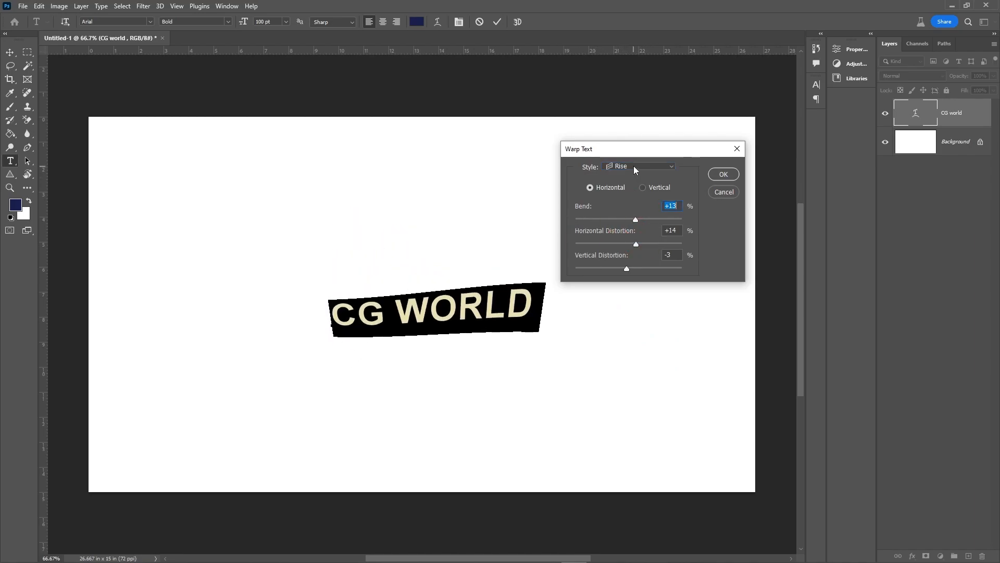
# Step: Try the Fisheye style with Bend -82% and Horizontal Distortion +8%, then switch to Inflate with Bend +17% and Horizontal Distortion -17%
pyautogui.click(633, 167)
pyautogui.click(627, 334)
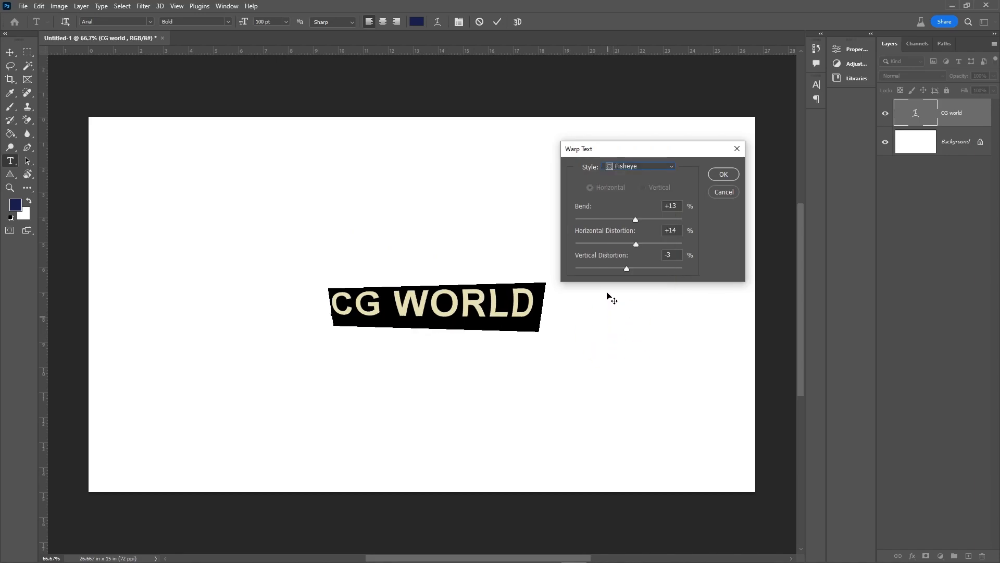
pyautogui.moveTo(626, 227)
pyautogui.mouseDown()
pyautogui.moveTo(599, 224)
pyautogui.moveTo(645, 225)
pyautogui.moveTo(558, 247)
pyautogui.moveTo(687, 242)
pyautogui.moveTo(579, 250)
pyautogui.moveTo(633, 245)
pyautogui.mouseUp()
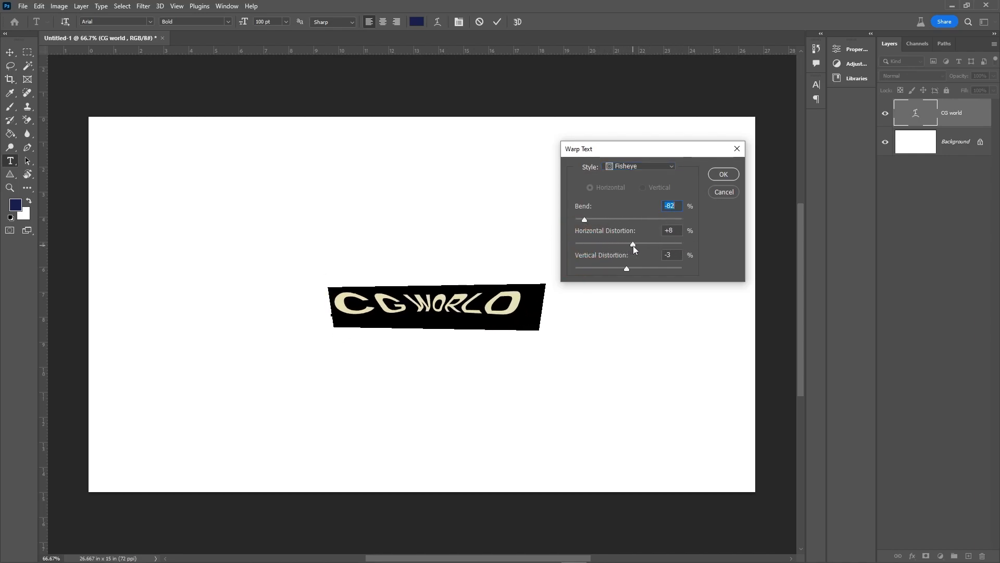
pyautogui.click(638, 166)
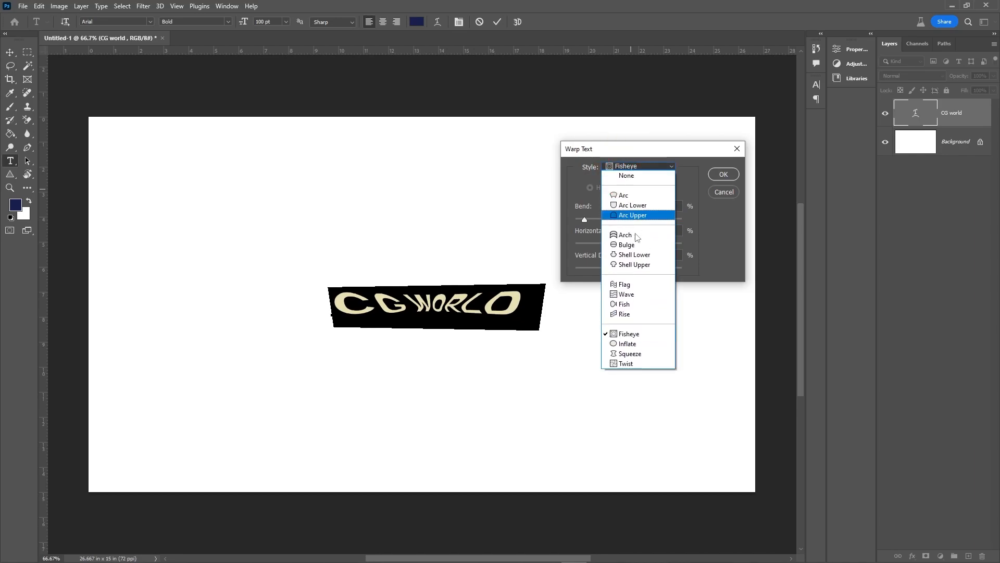
pyautogui.click(640, 343)
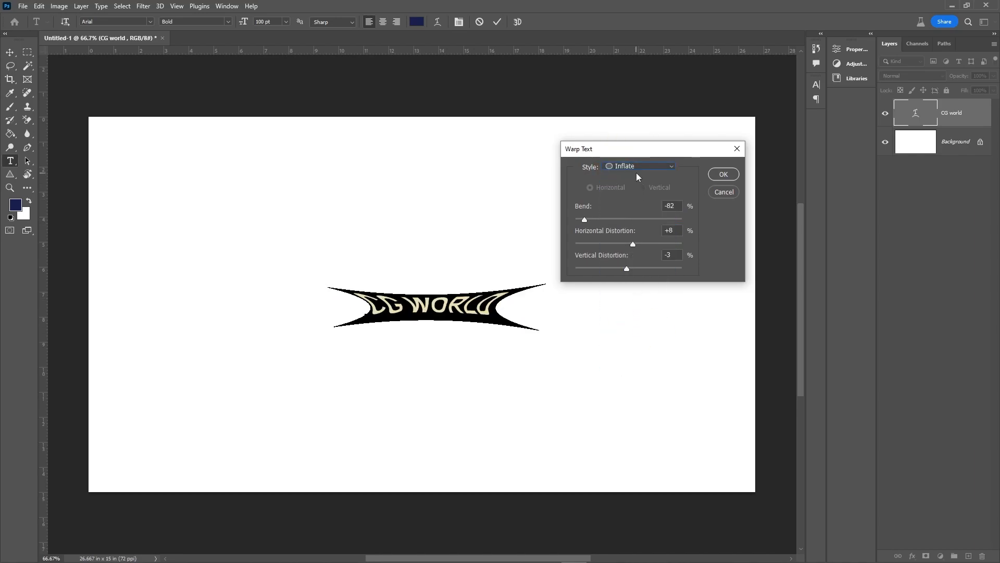
pyautogui.moveTo(608, 219); pyautogui.dragTo(618, 245)
# Step: Try the Squeeze warp style with Vertical Distortion at -18%, switch to Twist, and set Bend to +17%
pyautogui.click(637, 165)
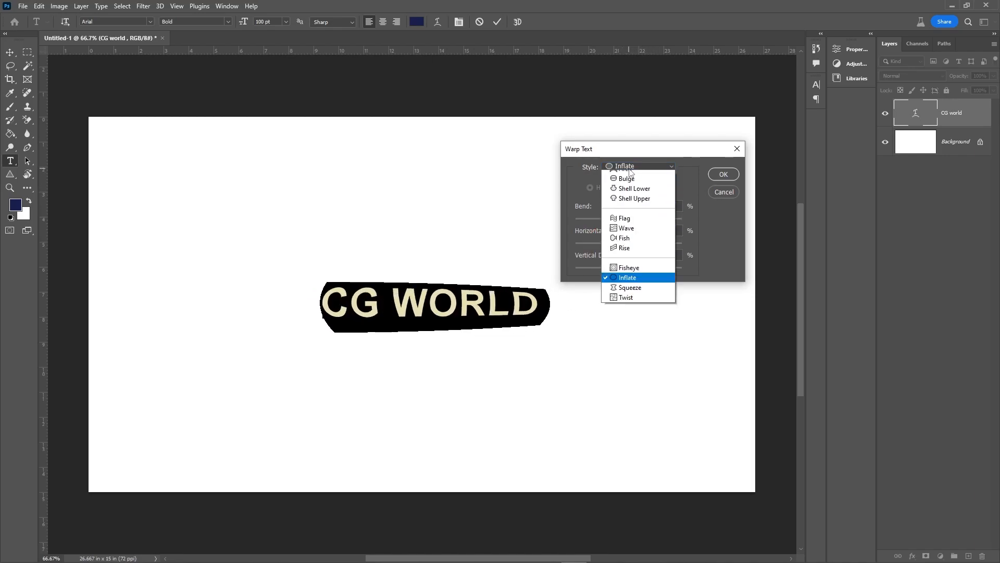
pyautogui.click(631, 354)
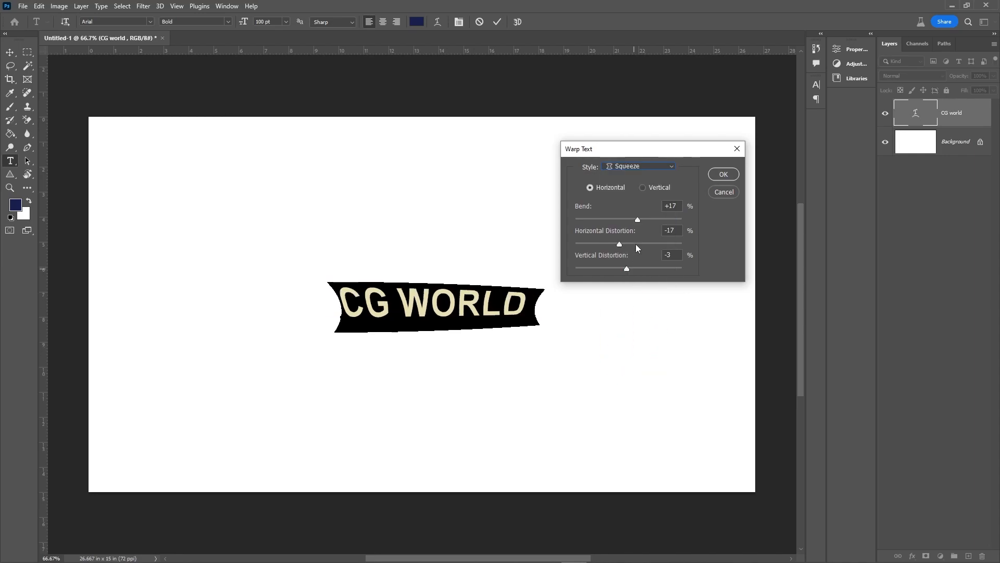
pyautogui.moveTo(639, 220)
pyautogui.mouseDown()
pyautogui.moveTo(625, 223)
pyautogui.moveTo(650, 223)
pyautogui.mouseUp()
pyautogui.moveTo(633, 269)
pyautogui.mouseDown()
pyautogui.moveTo(604, 270)
pyautogui.moveTo(649, 270)
pyautogui.moveTo(619, 270)
pyautogui.mouseUp()
pyautogui.click(633, 173)
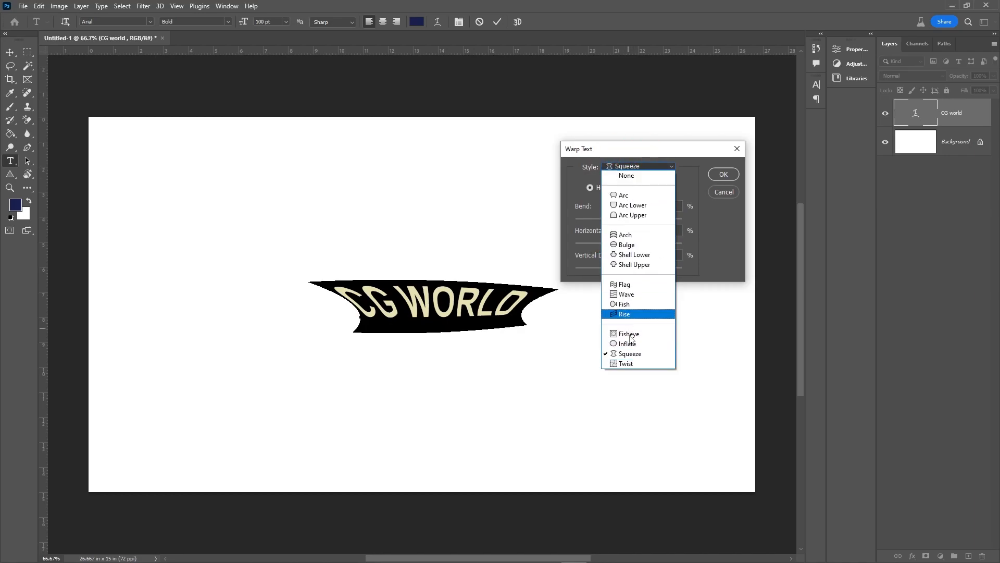
pyautogui.click(632, 364)
pyautogui.moveTo(632, 221)
pyautogui.mouseDown()
pyautogui.moveTo(616, 220)
pyautogui.moveTo(667, 220)
pyautogui.moveTo(608, 226)
pyautogui.moveTo(656, 226)
pyautogui.moveTo(625, 226)
pyautogui.moveTo(637, 223)
pyautogui.mouseUp()
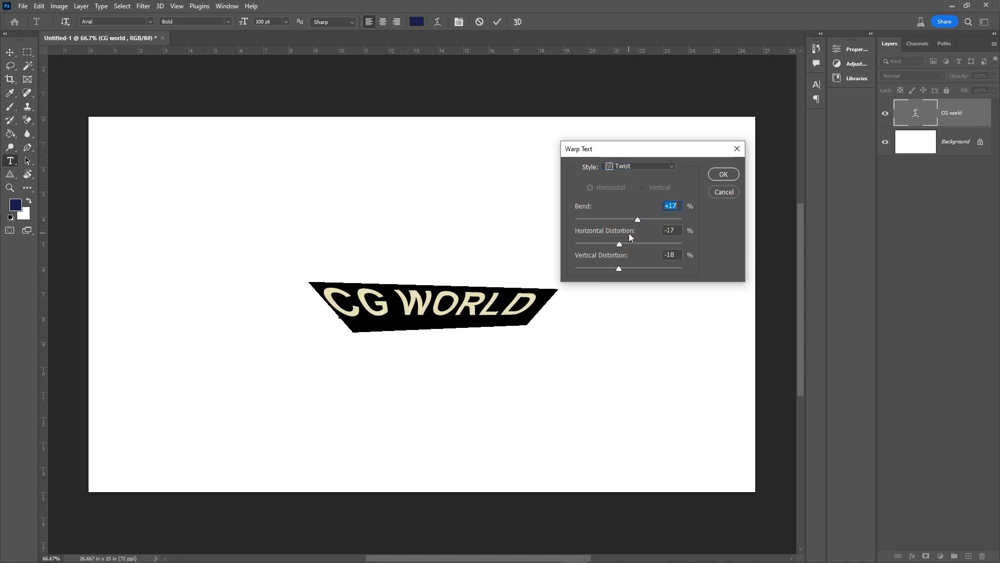